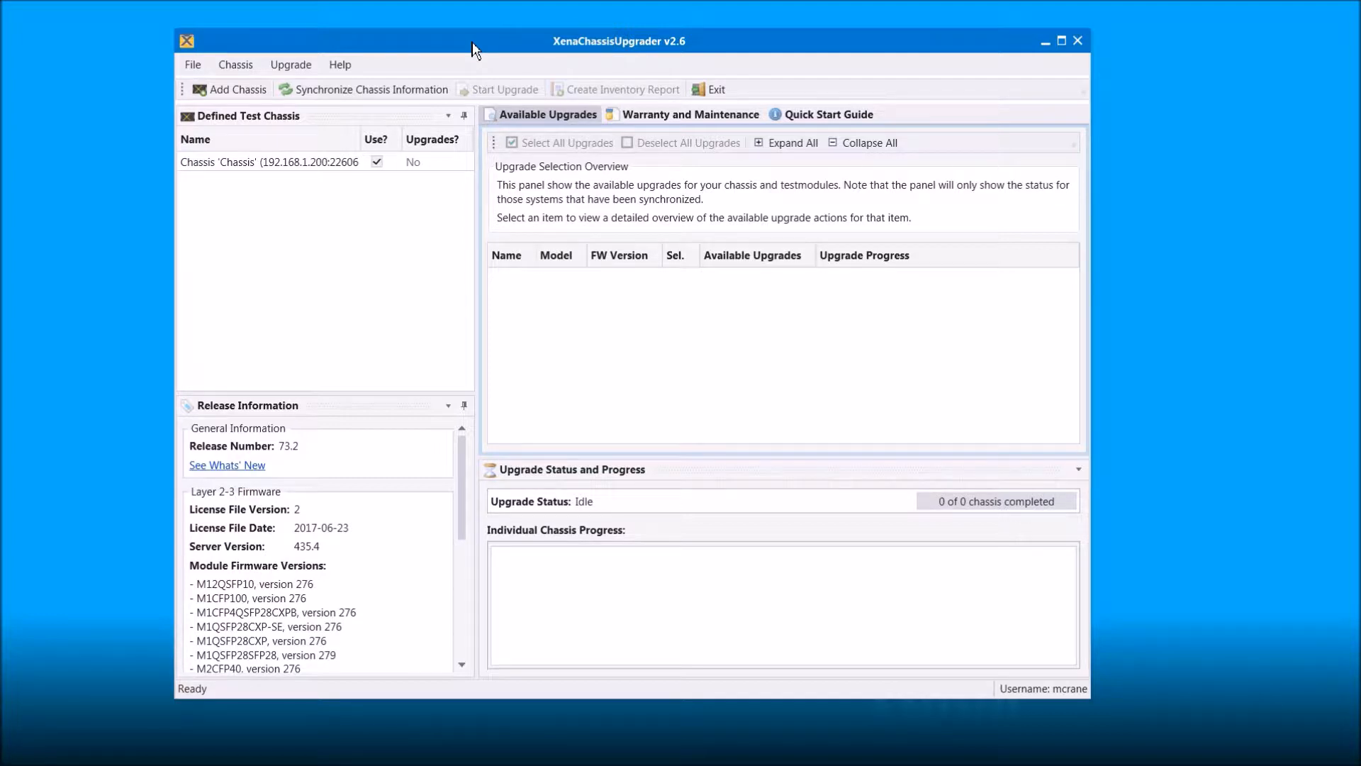
Synchronize the chassis information for the defined test chassis at 192.168.1.200.
{"action": "left_click", "coordinate": [294, 166]}
{"action": "left_click", "coordinate": [281, 163]}
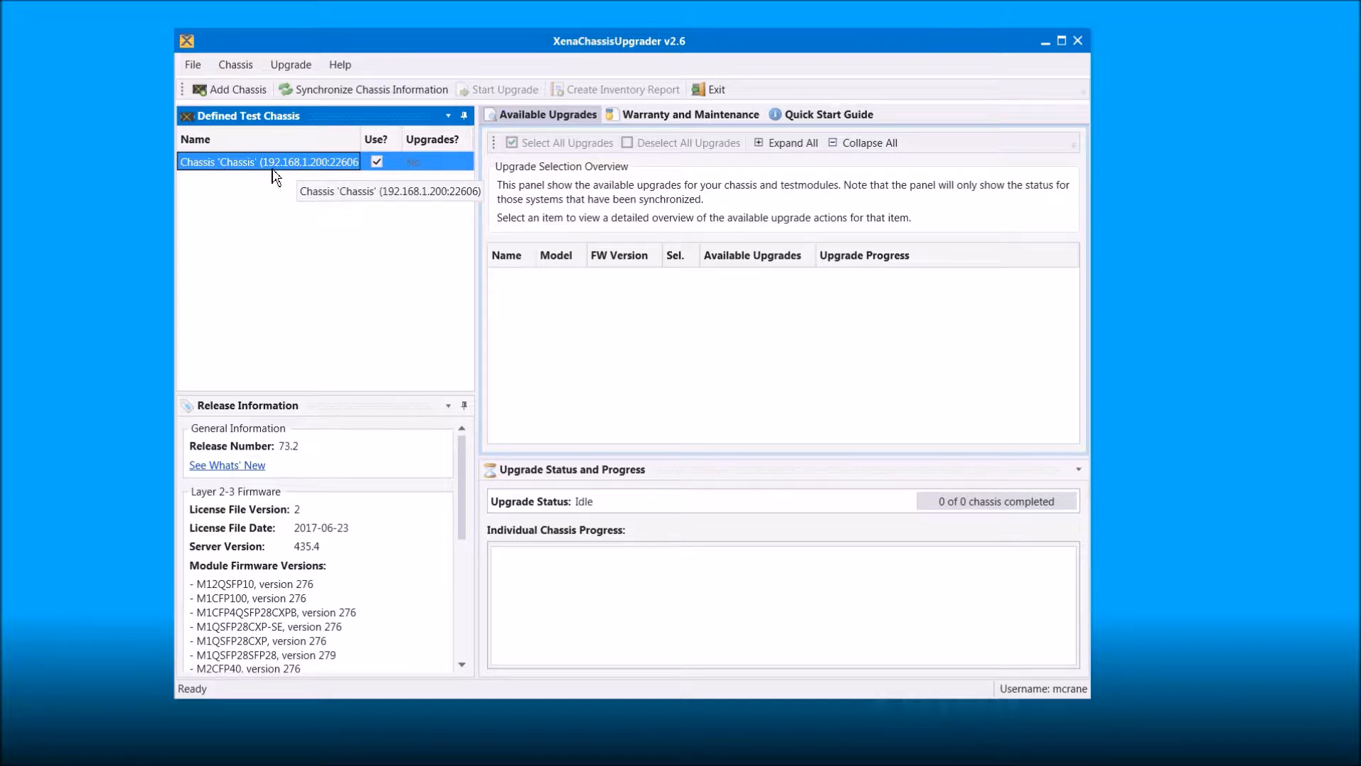
{"action": "left_click", "coordinate": [397, 93]}
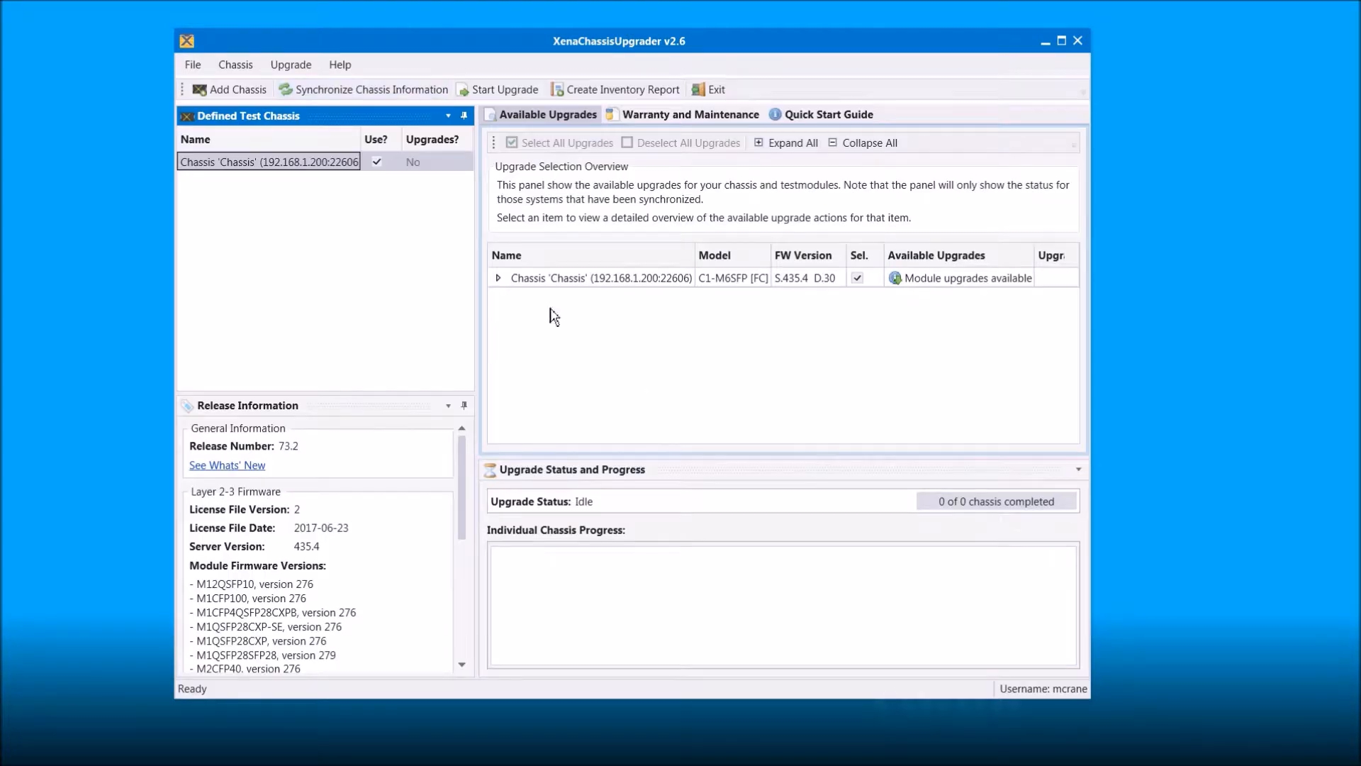
Expand the synchronized chassis and check the upgrade for L23 Test Module 0 against the module firmware versions in the release information.
{"action": "left_click", "coordinate": [502, 283]}
{"action": "left_click", "coordinate": [499, 278]}
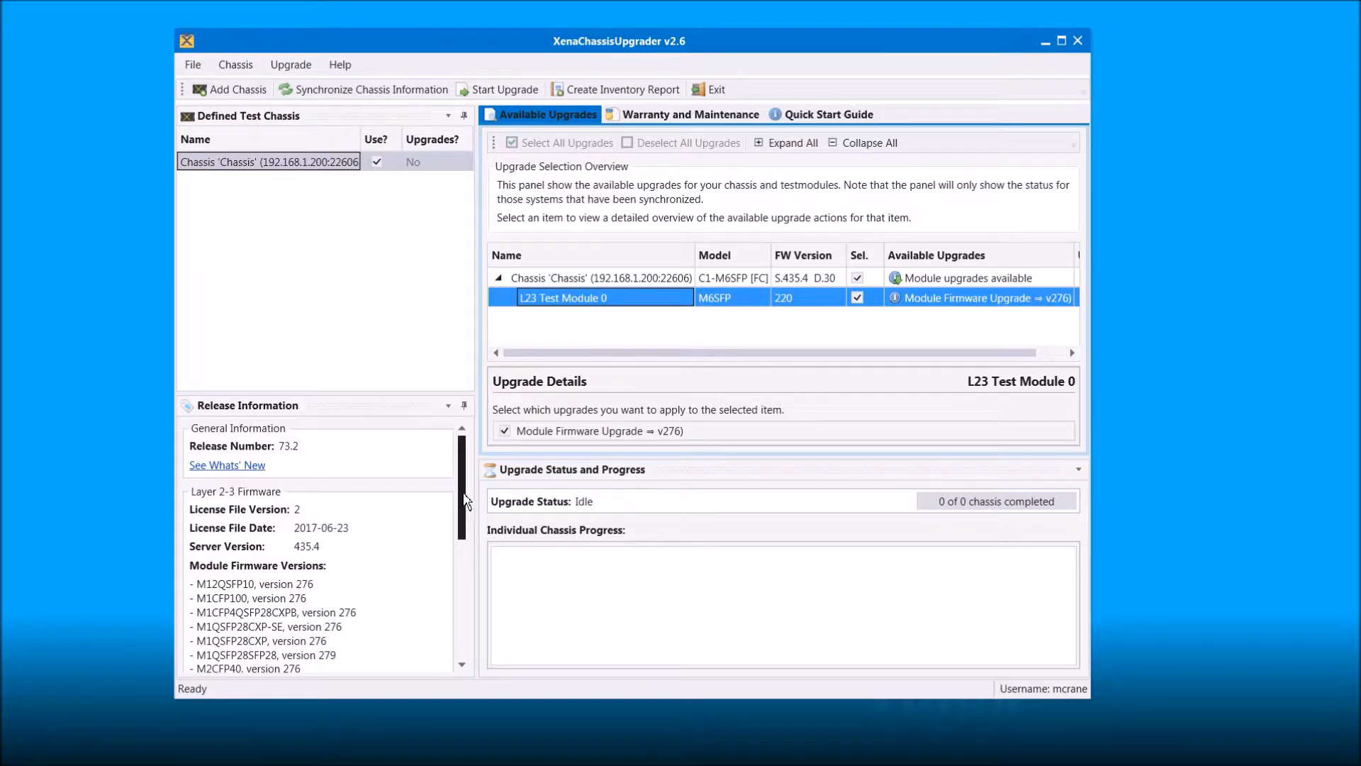
{"action": "left_click", "coordinate": [464, 480]}
{"action": "mouse_move", "coordinate": [466, 480]}
{"action": "left_mouse_down"}
{"action": "mouse_move", "coordinate": [456, 541]}
{"action": "mouse_move", "coordinate": [461, 492]}
{"action": "left_mouse_up"}
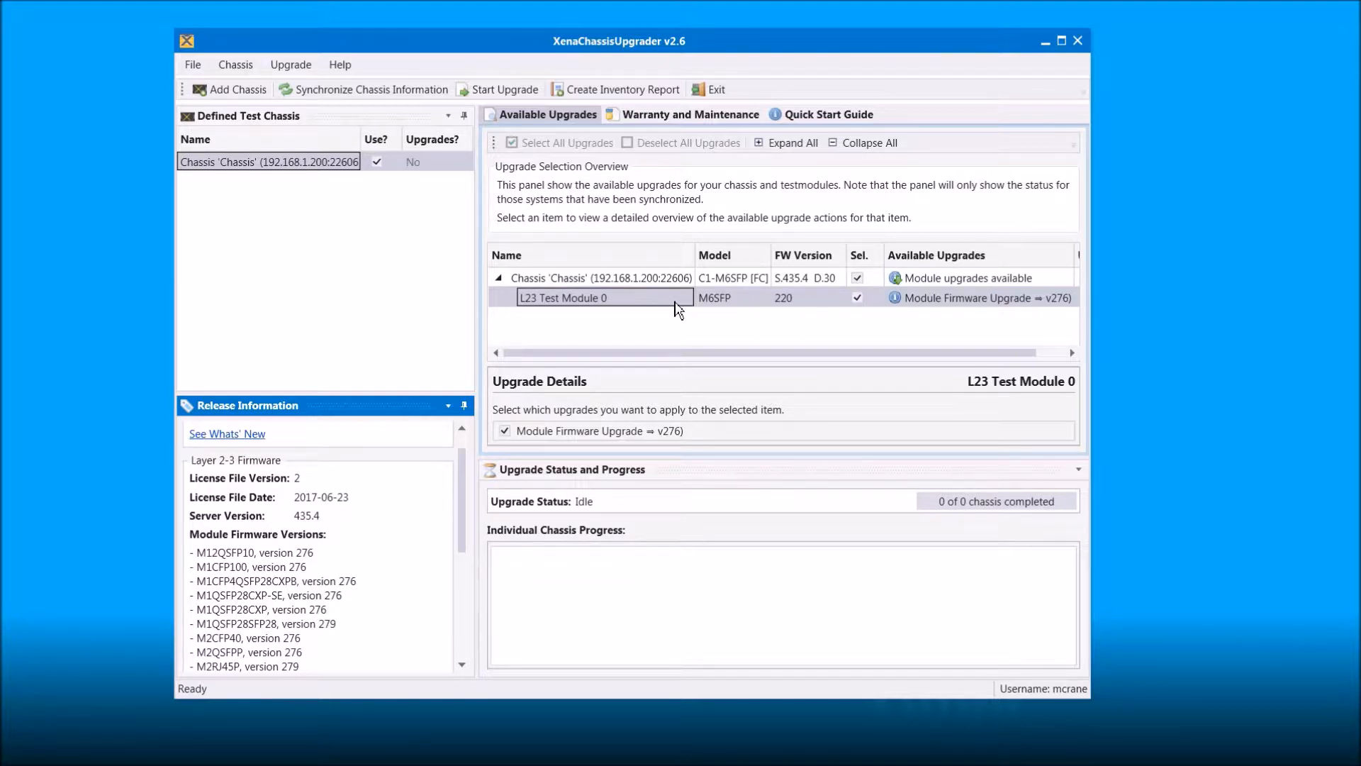
{"action": "left_click", "coordinate": [759, 280]}
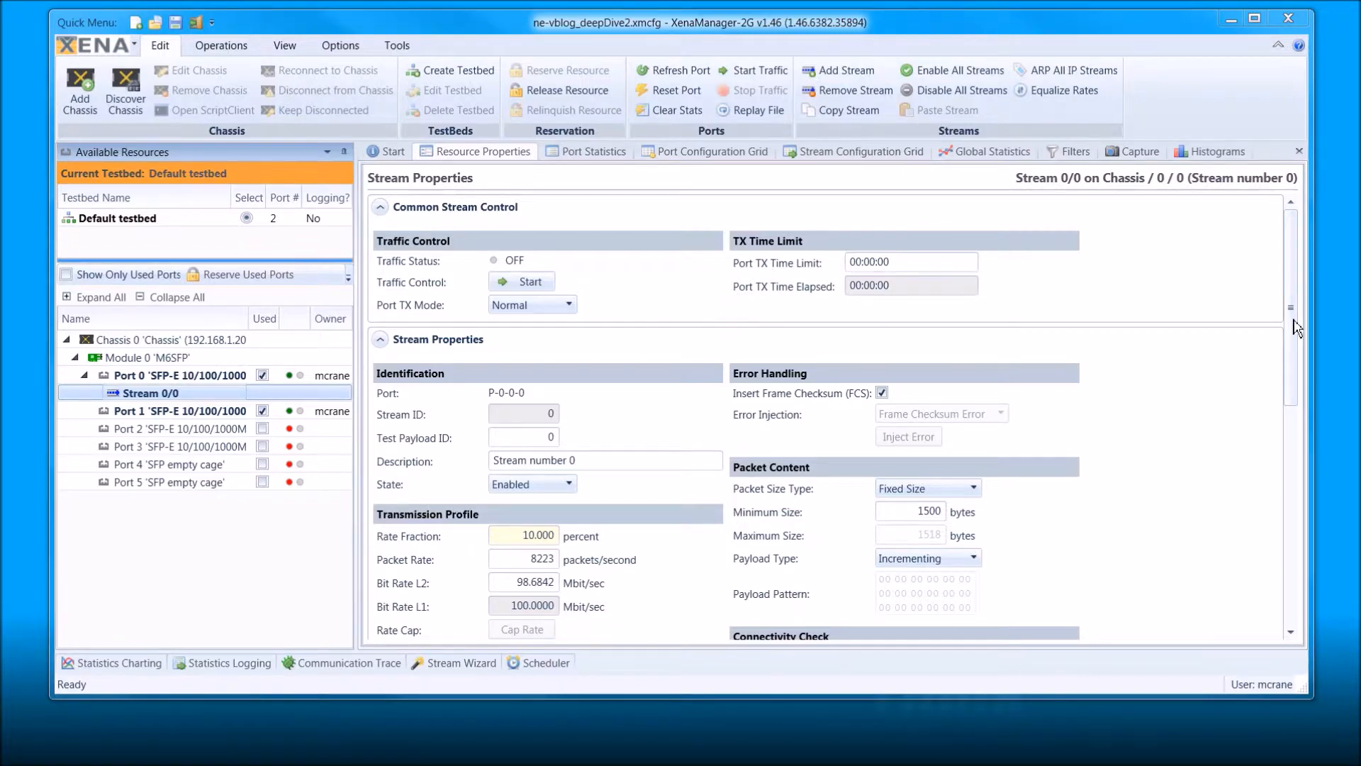
Switch to XenaManager-2G, bring up the packet header definitions of Stream 0/0, and run a packet preview of that stream.
{"action": "scroll", "coordinate": [1212, 553], "scroll_direction": "down", "scroll_amount": 10}
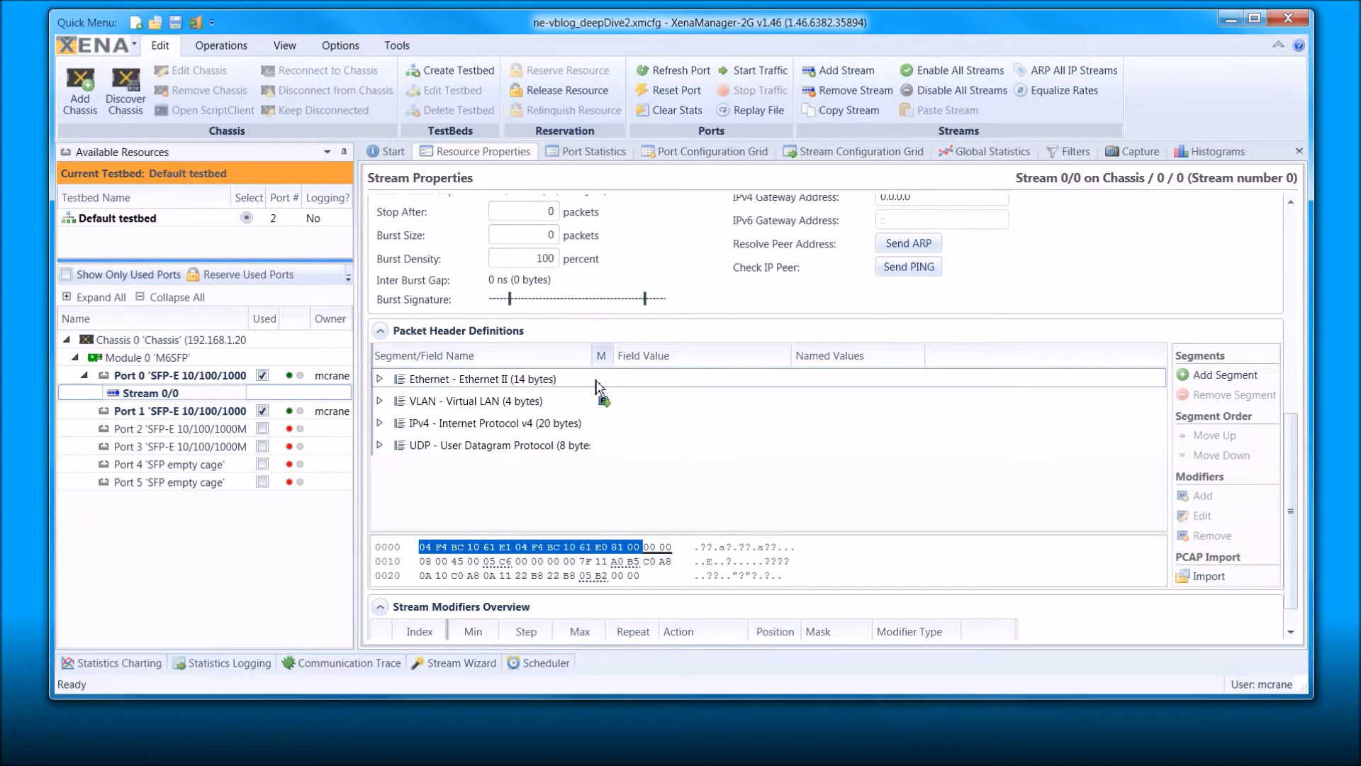
{"action": "right_click", "coordinate": [382, 450]}
{"action": "left_click", "coordinate": [179, 399]}
{"action": "right_click", "coordinate": [178, 399]}
{"action": "left_click", "coordinate": [221, 456]}
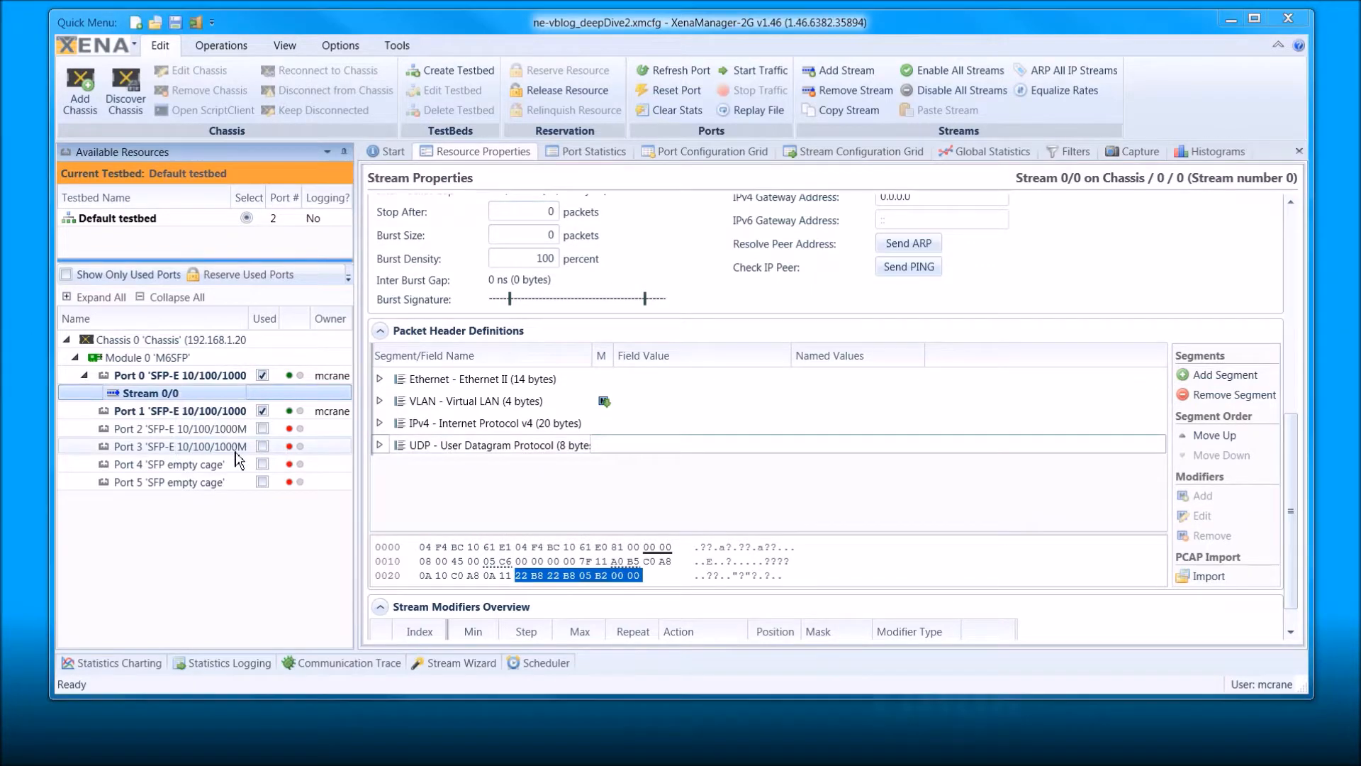
{"action": "left_click", "coordinate": [770, 461]}
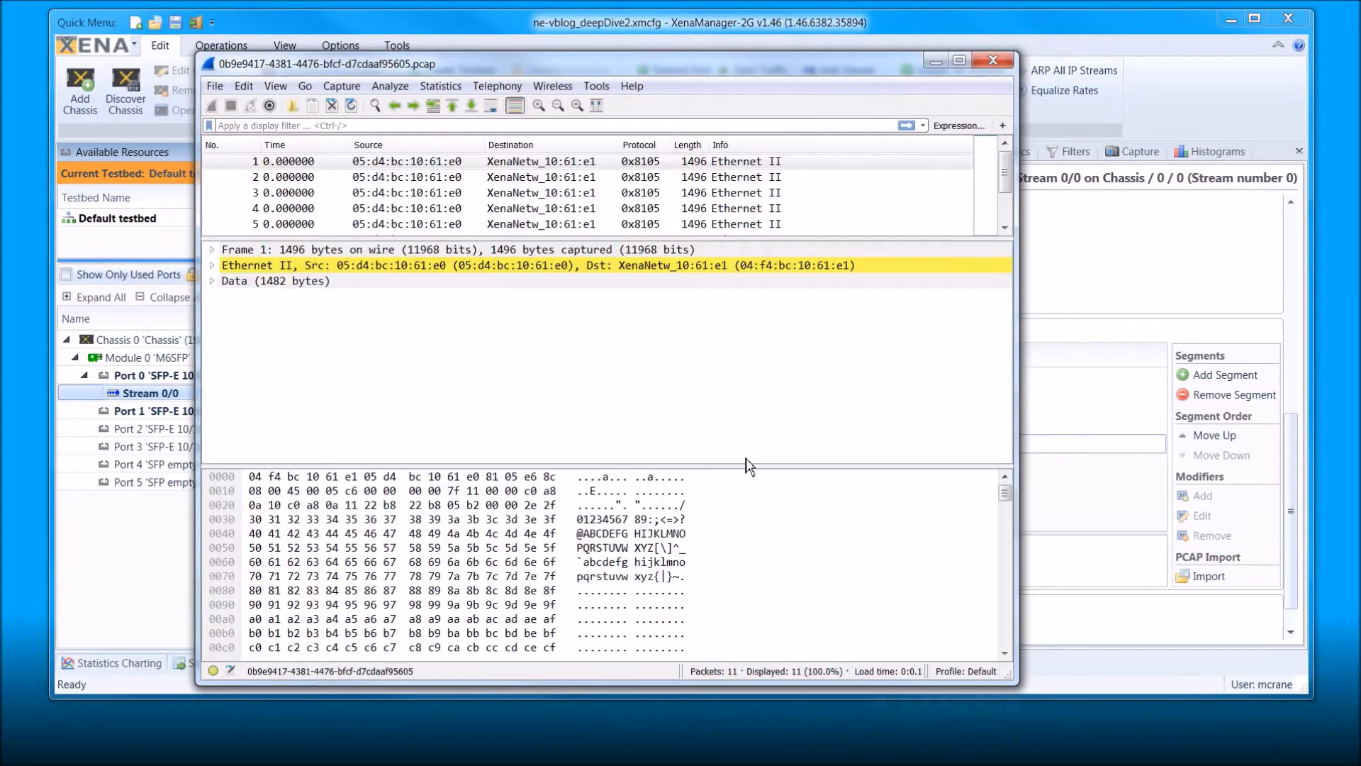
Examine the Ethernet II and Data fields of the first captured frame, and close the capture.
{"action": "left_click", "coordinate": [213, 281]}
{"action": "left_click", "coordinate": [211, 265]}
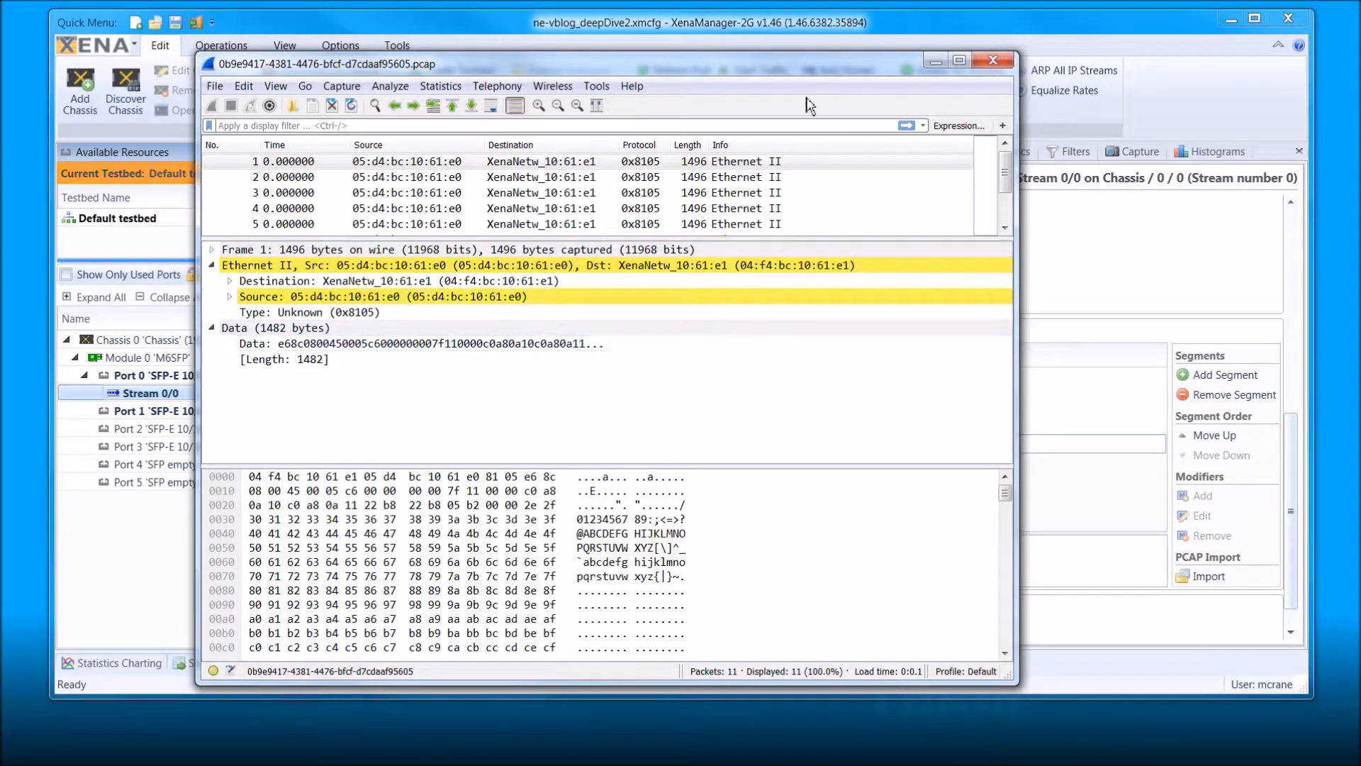
{"action": "left_click_drag", "start_coordinate": [806, 65], "coordinate": [861, 172]}
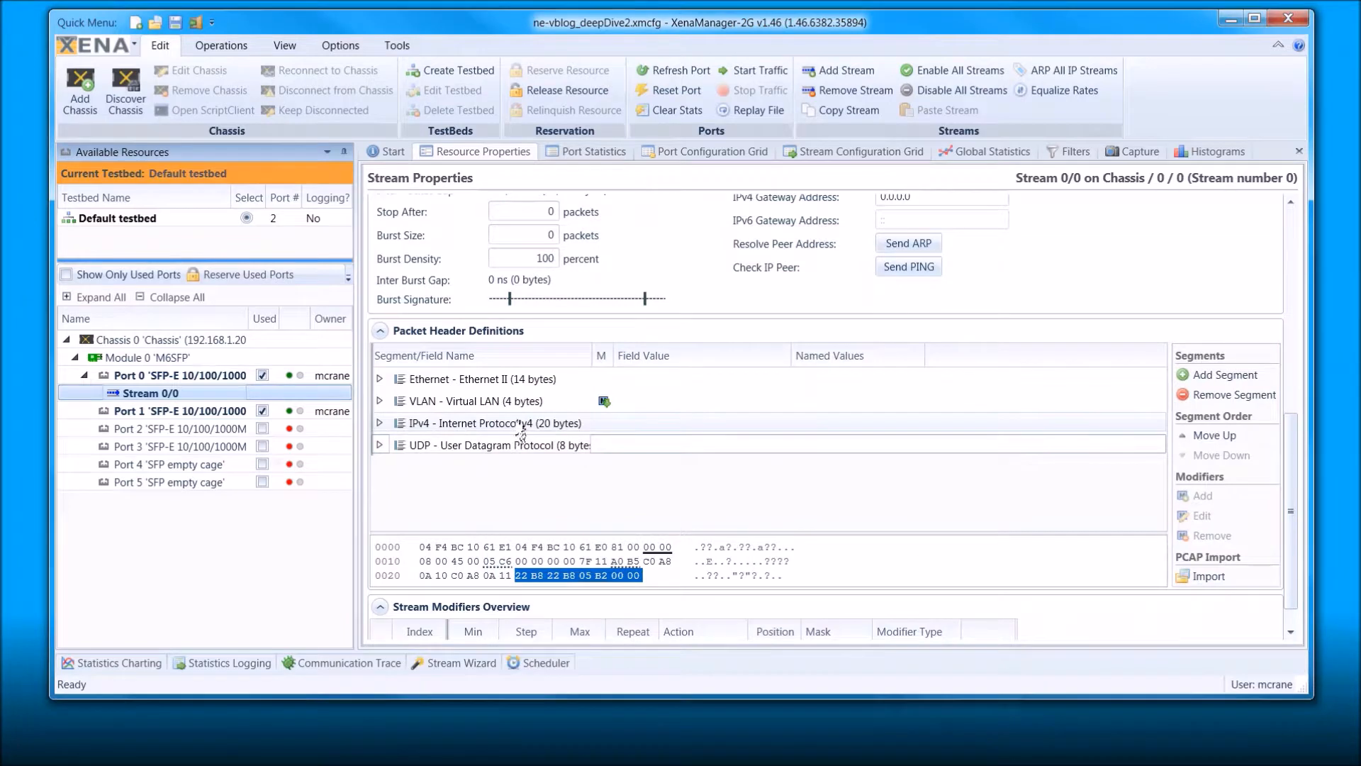
Remove the UDP and IPv4 segments from the packet header of Stream 0/0.
{"action": "right_click", "coordinate": [519, 451]}
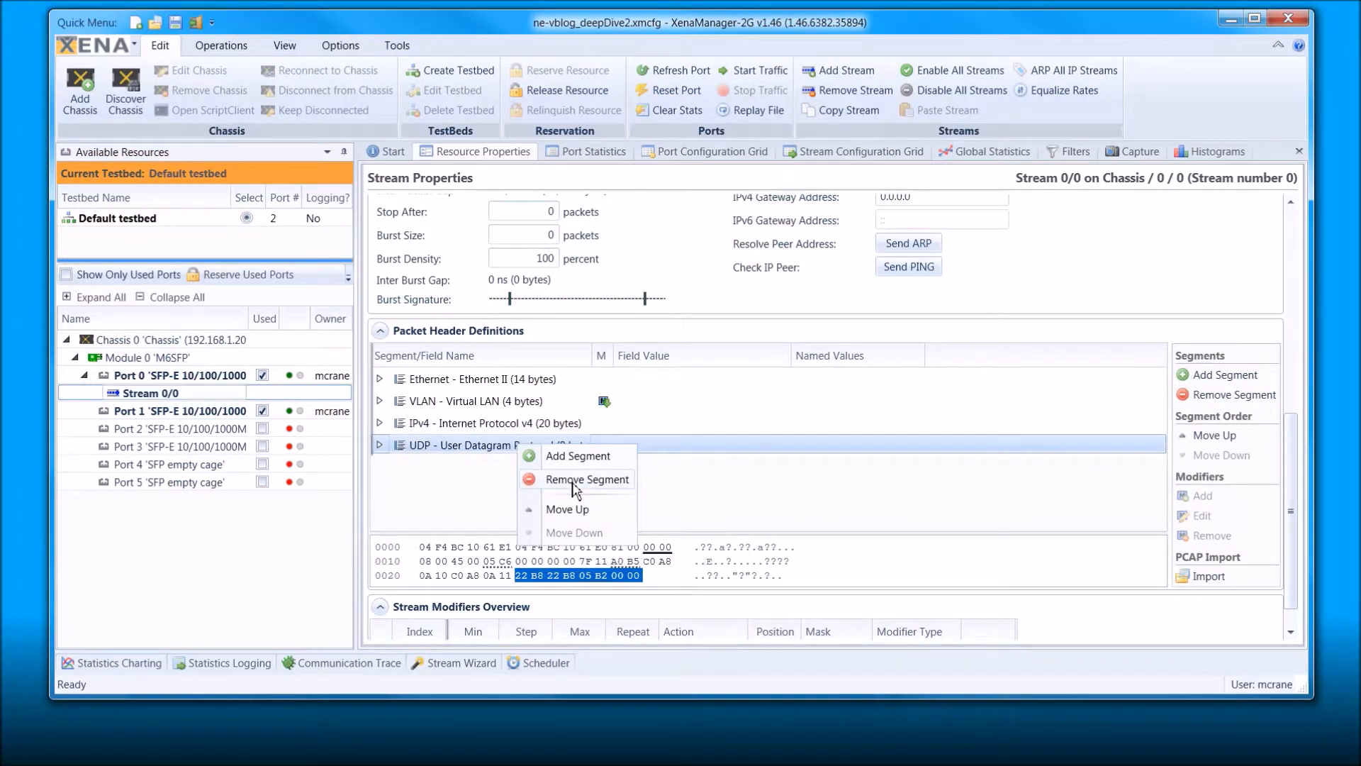
{"action": "left_click", "coordinate": [575, 486]}
{"action": "left_click", "coordinate": [727, 385]}
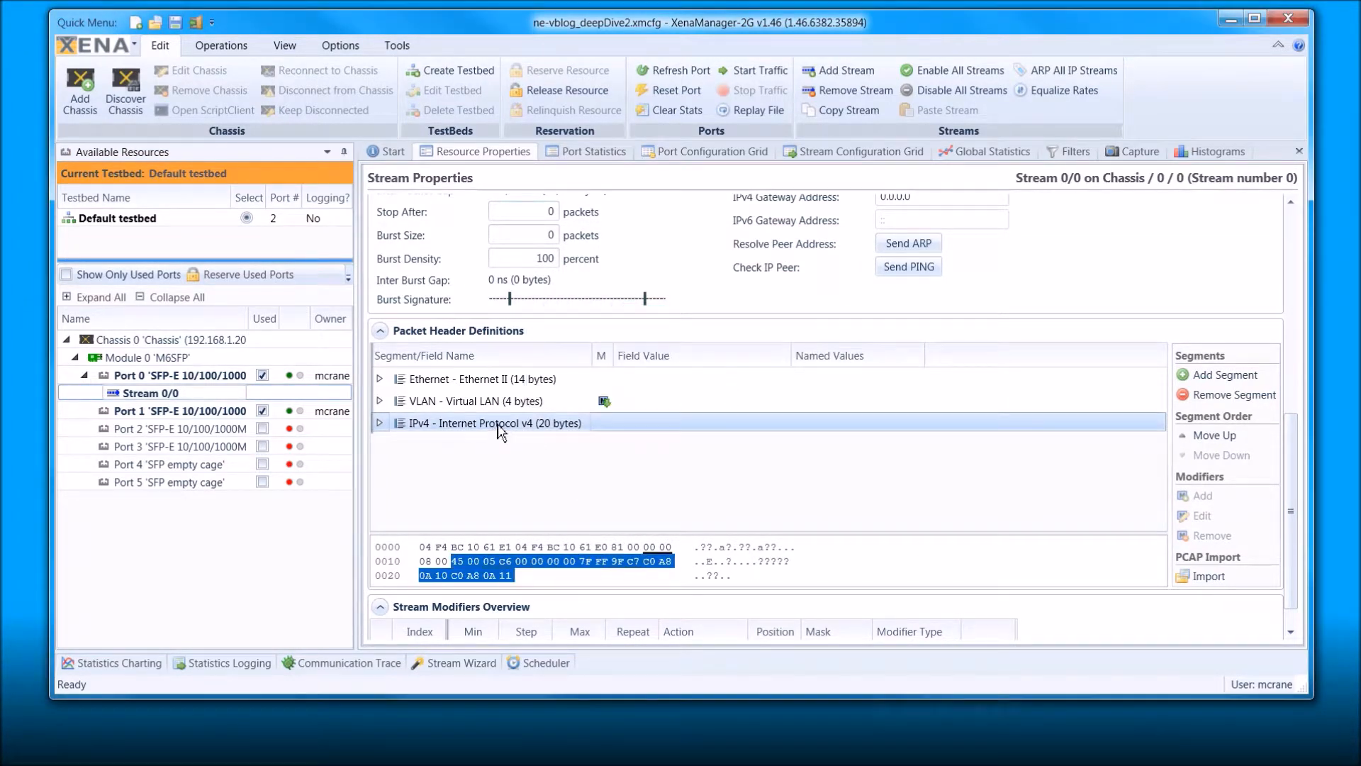
{"action": "right_click", "coordinate": [501, 431]}
{"action": "left_click", "coordinate": [567, 462]}
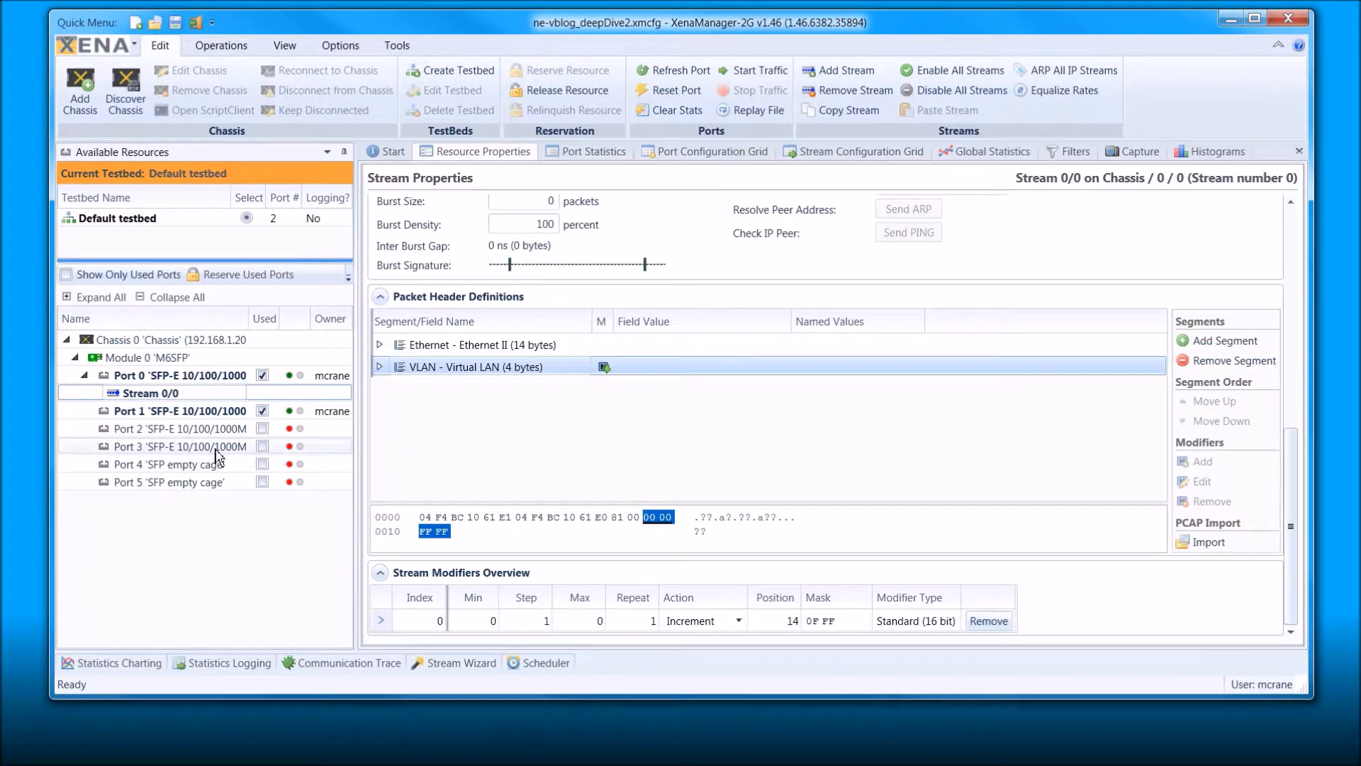
Preview Stream 0/0 with the shortened header, examine the frame's Ethernet II and 802.1Q Virtual LAN fields, and close the preview.
{"action": "right_click", "coordinate": [194, 395]}
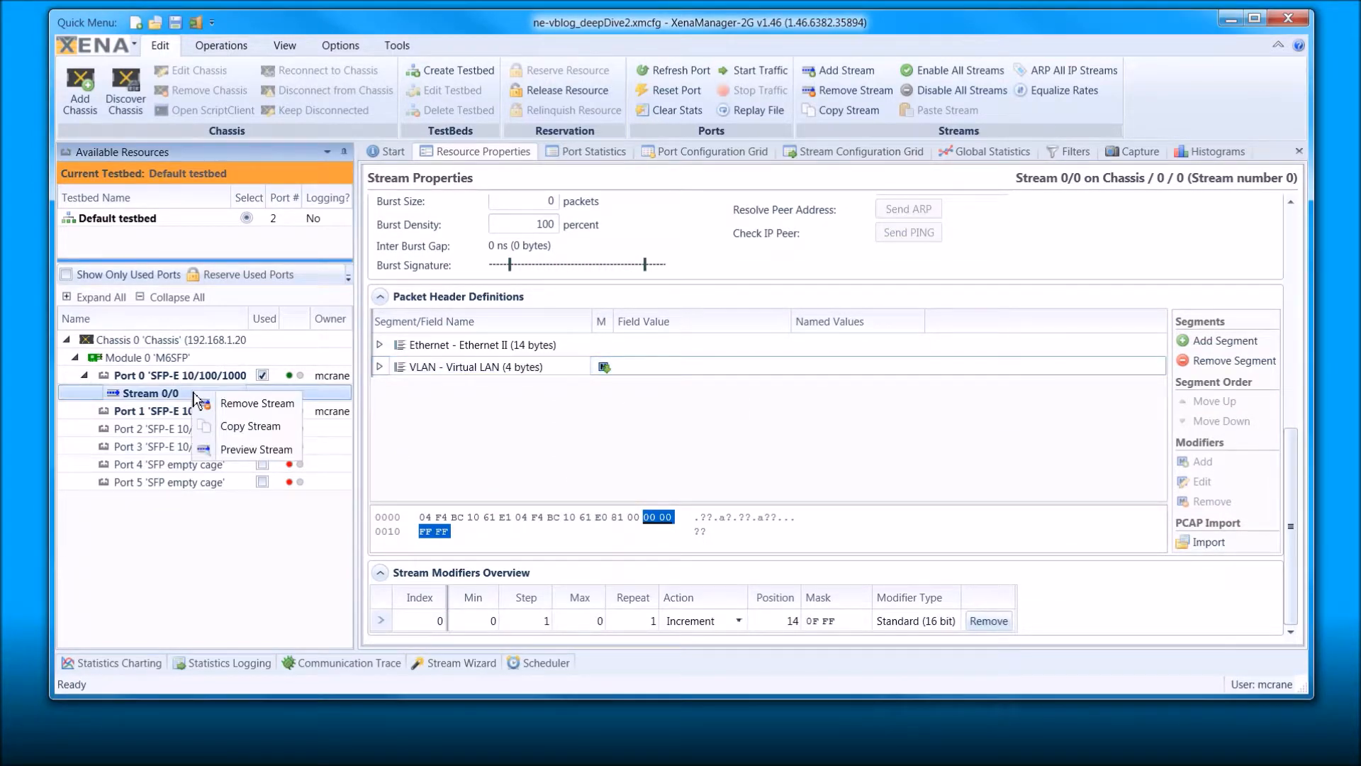
{"action": "left_click", "coordinate": [257, 450]}
{"action": "left_click", "coordinate": [764, 462]}
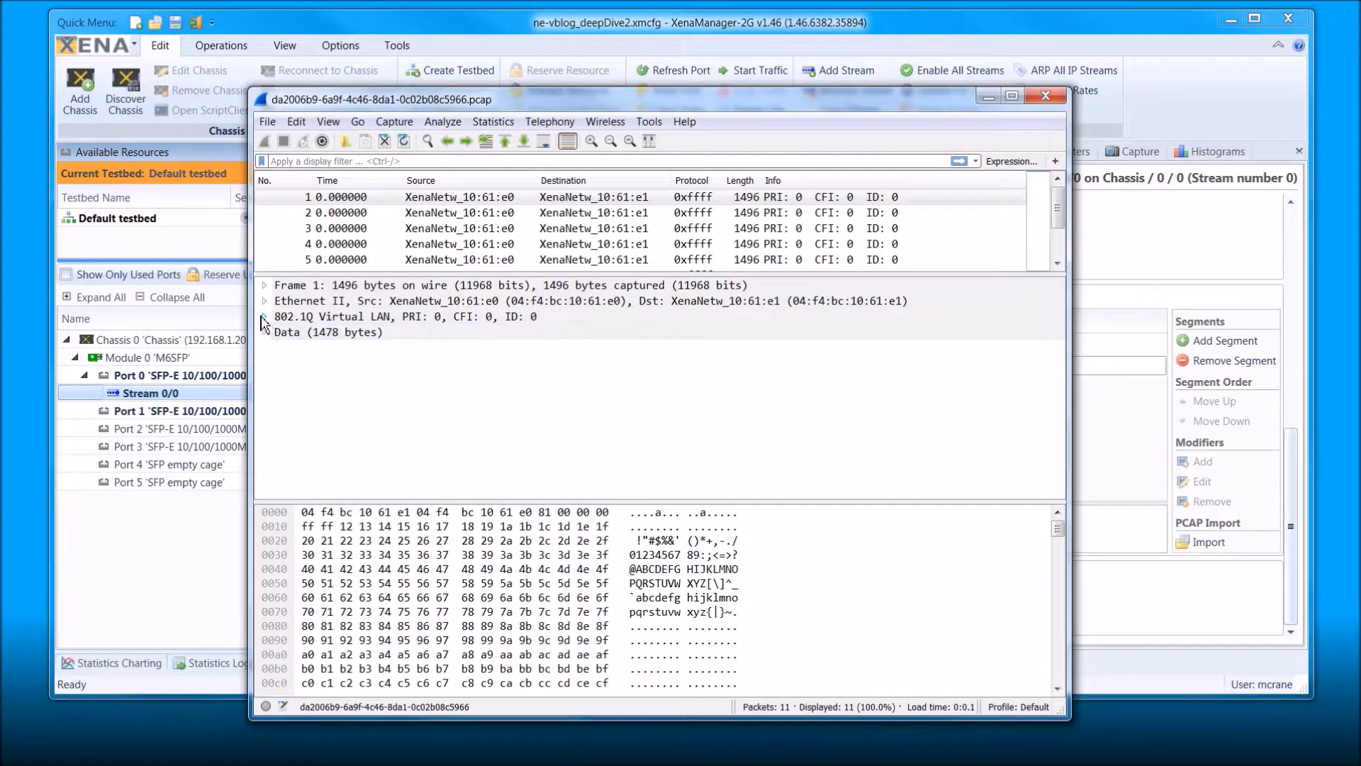
{"action": "left_click", "coordinate": [263, 301]}
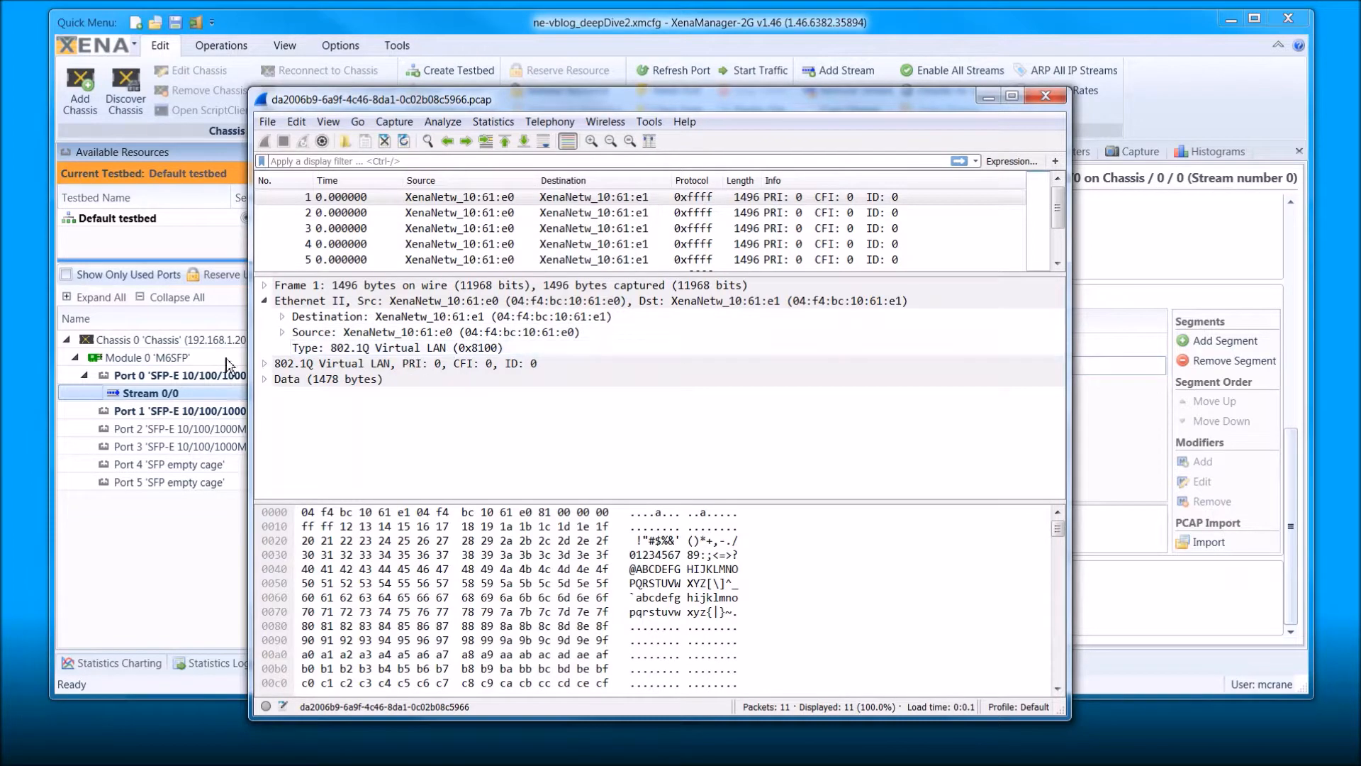
{"action": "left_click", "coordinate": [265, 363]}
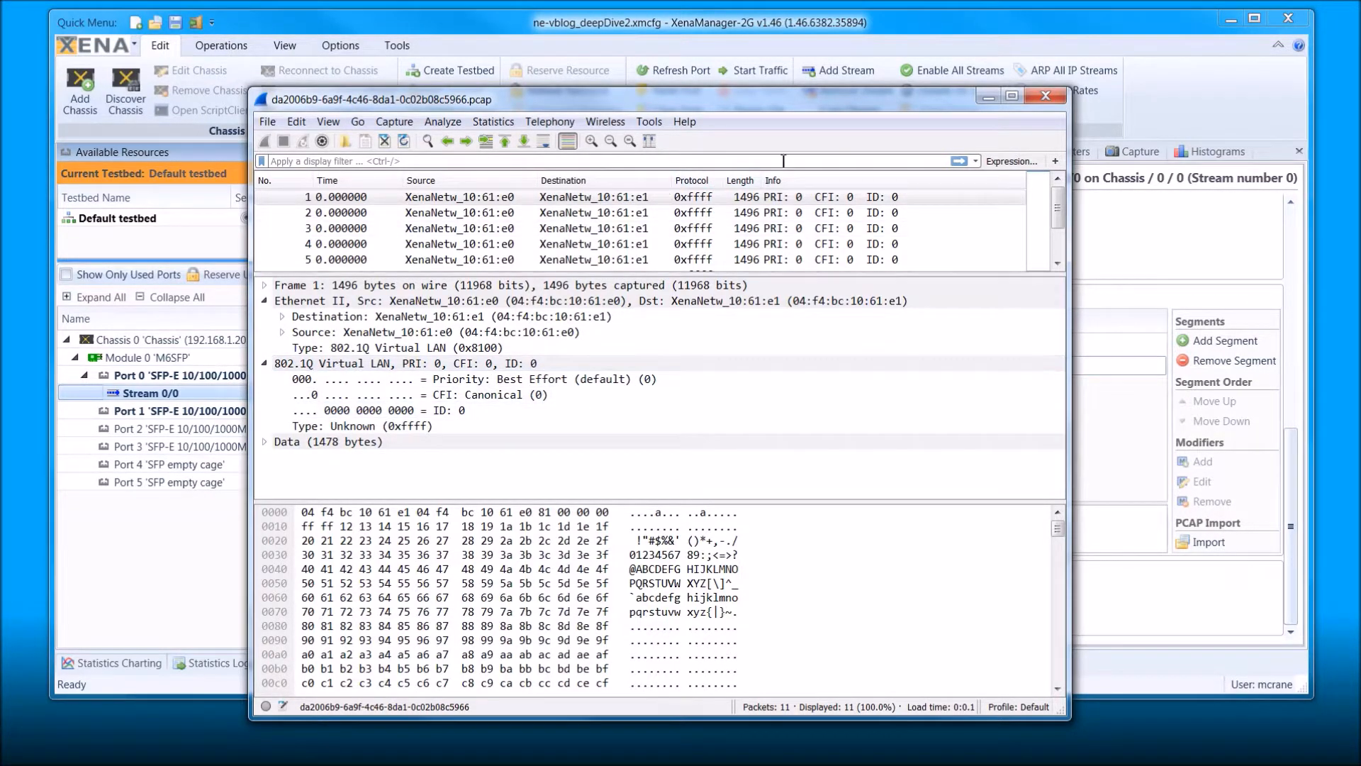
{"action": "left_click", "coordinate": [1046, 95]}
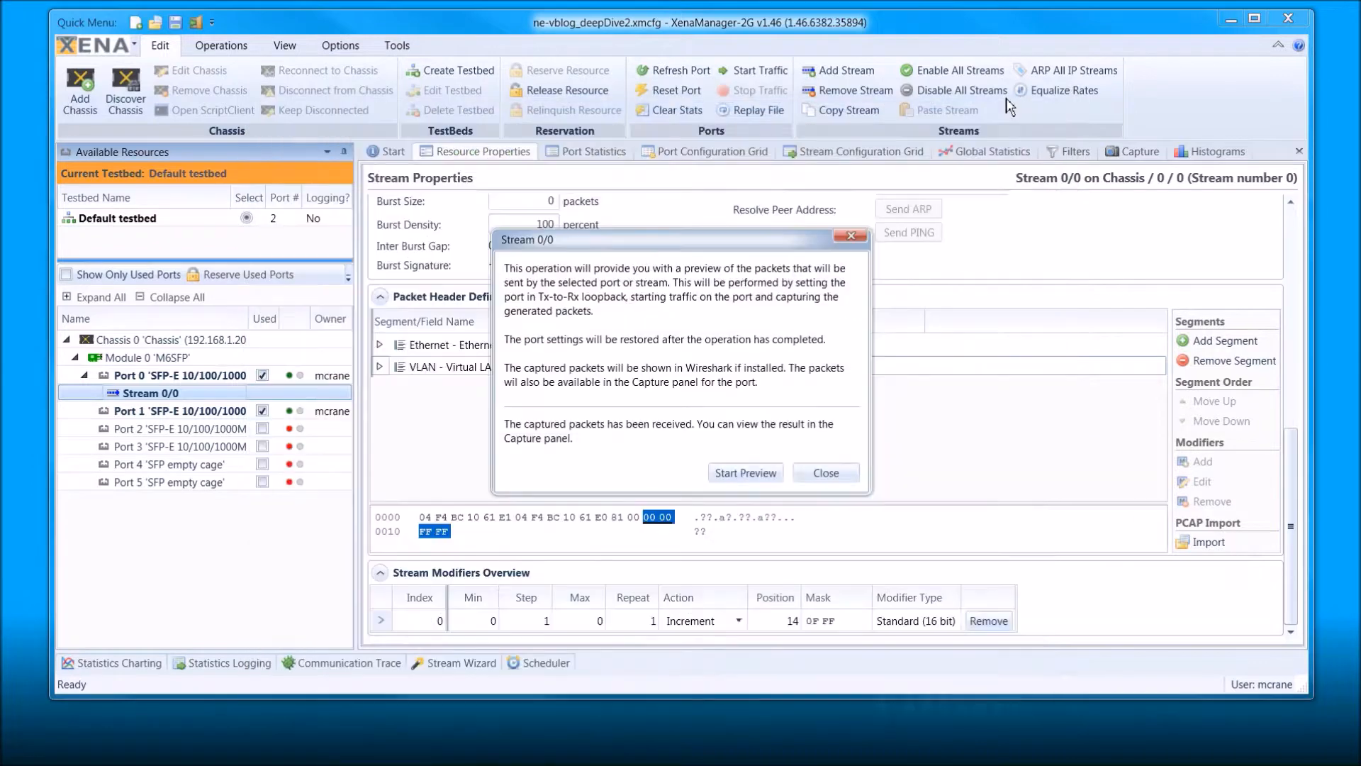
{"action": "left_click", "coordinate": [826, 472]}
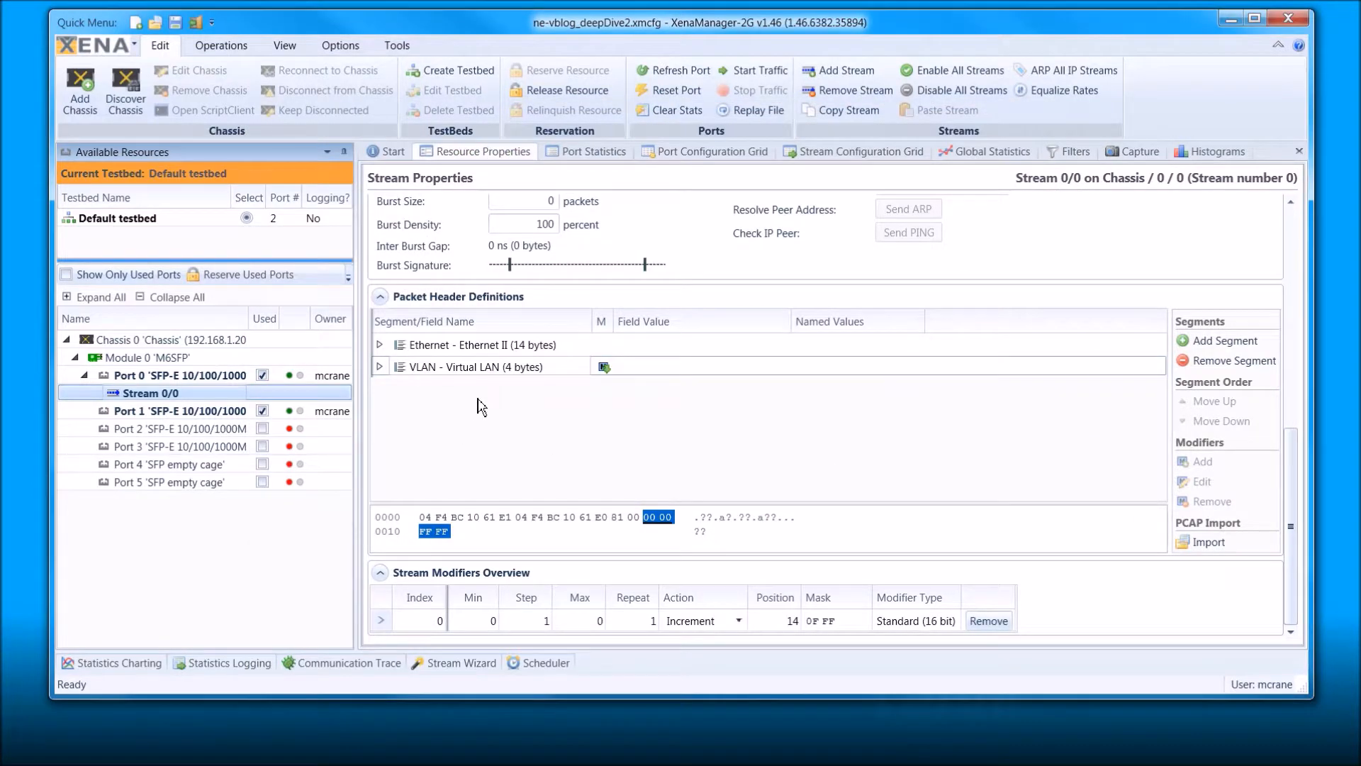
Add a standard IPv4 - Internet Protocol v4 segment after the VLAN segment in the packet header.
{"action": "right_click", "coordinate": [460, 394]}
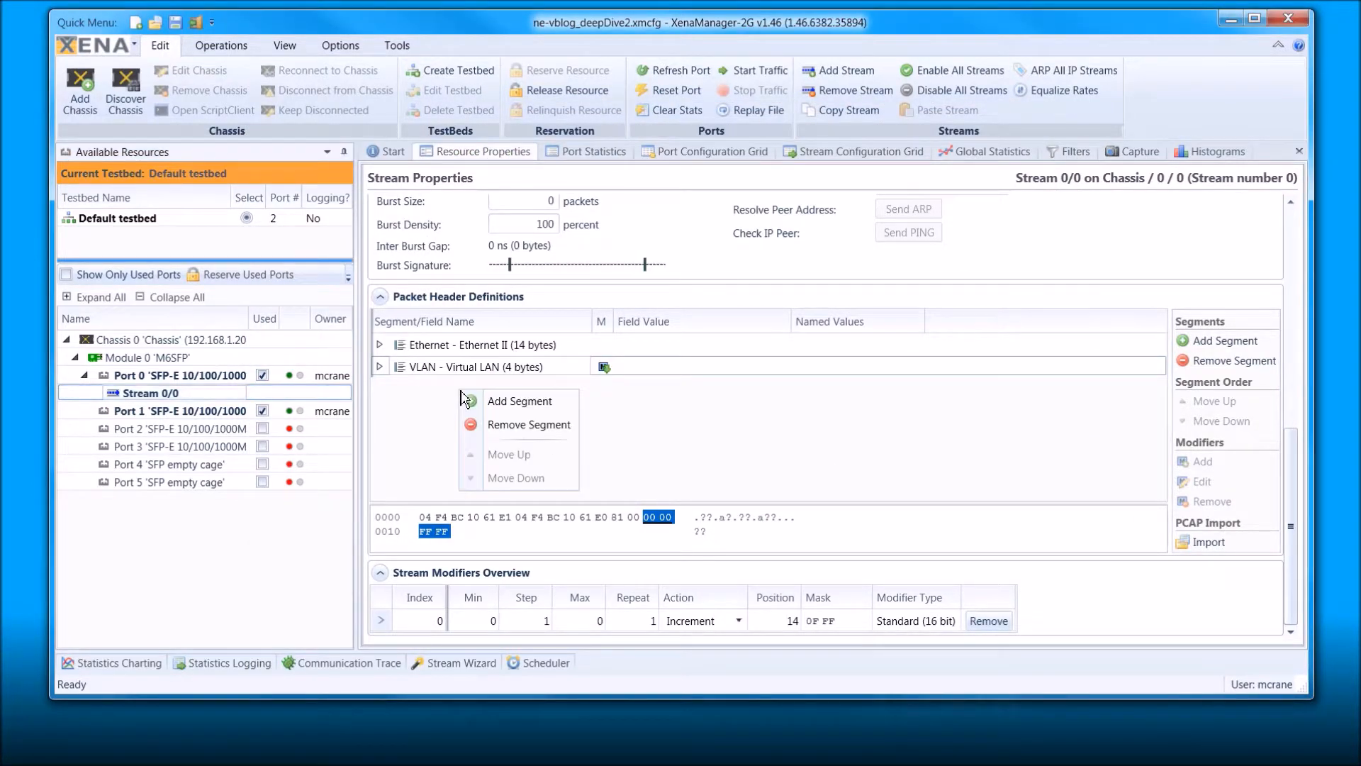
{"action": "left_click", "coordinate": [546, 408]}
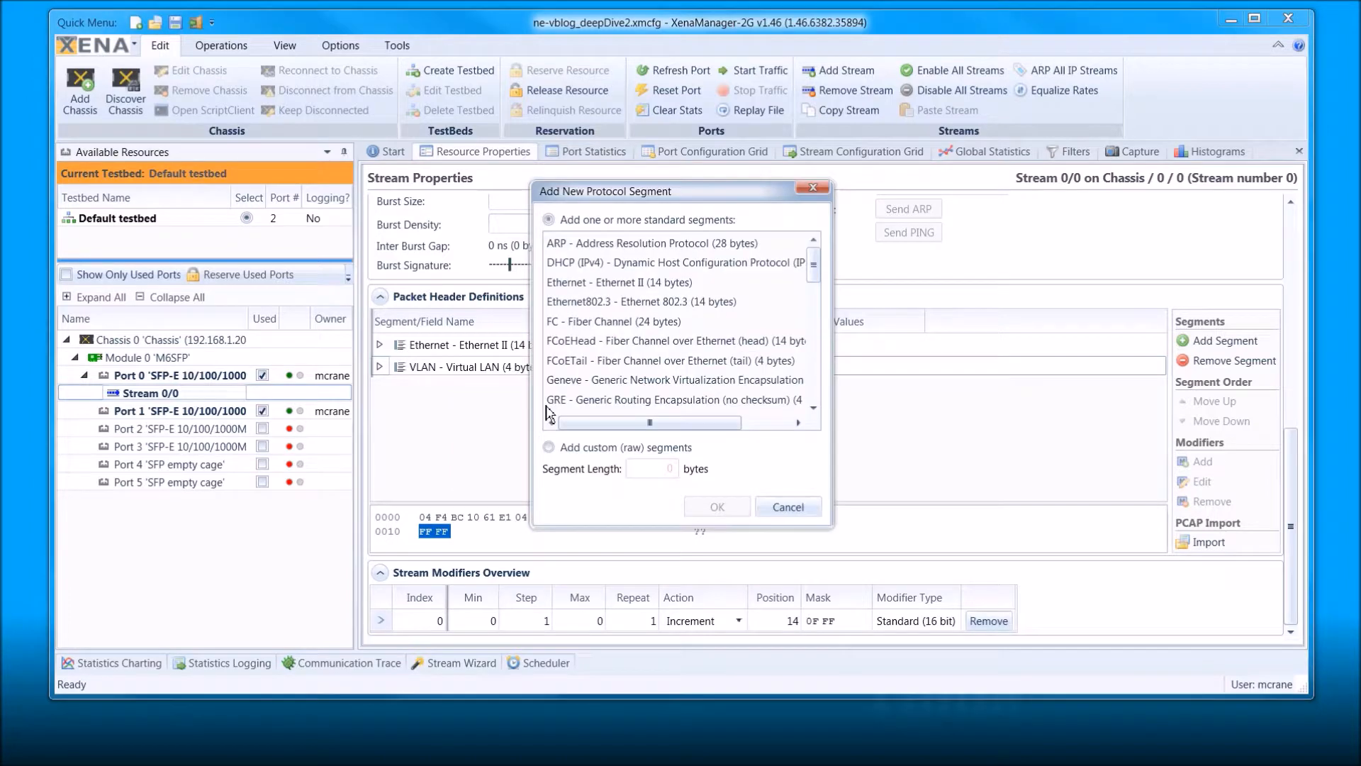
{"action": "left_click_drag", "start_coordinate": [813, 266], "coordinate": [814, 327]}
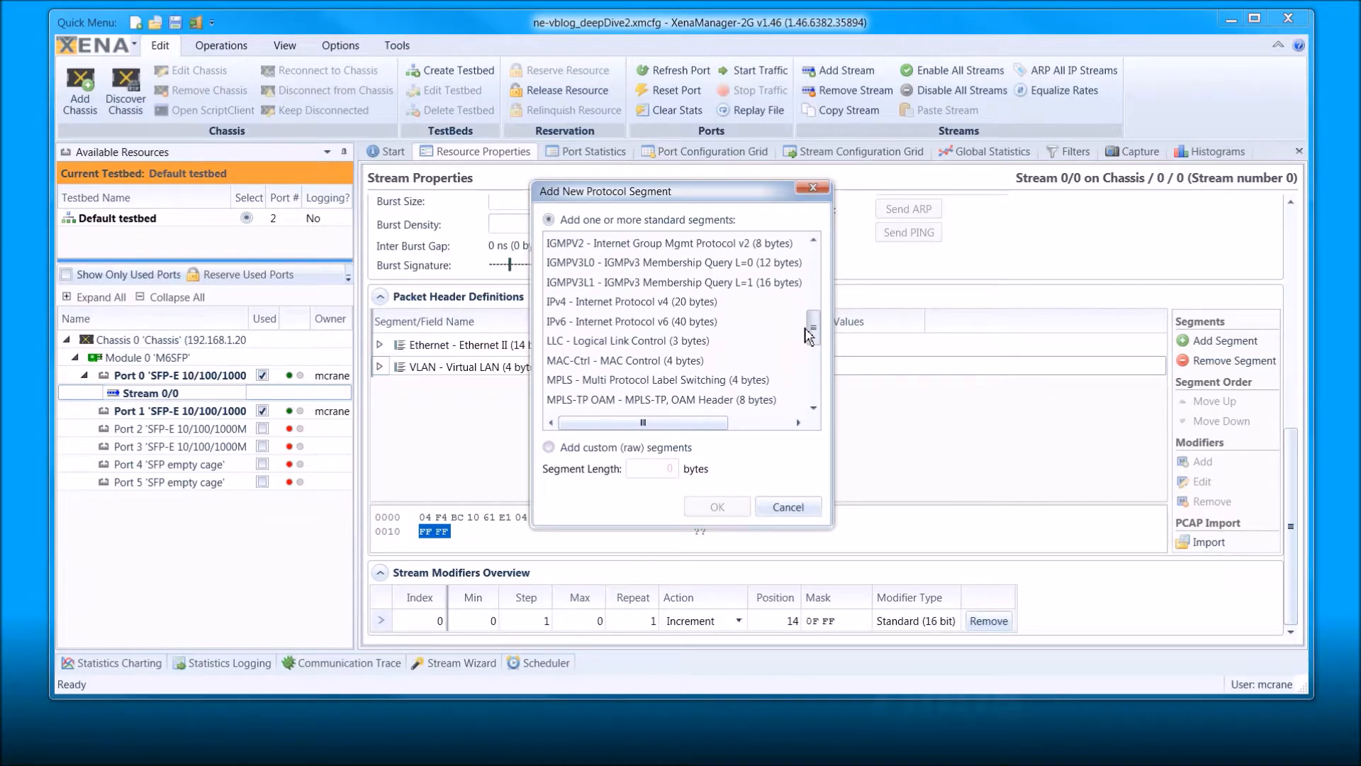
{"action": "left_click", "coordinate": [613, 303]}
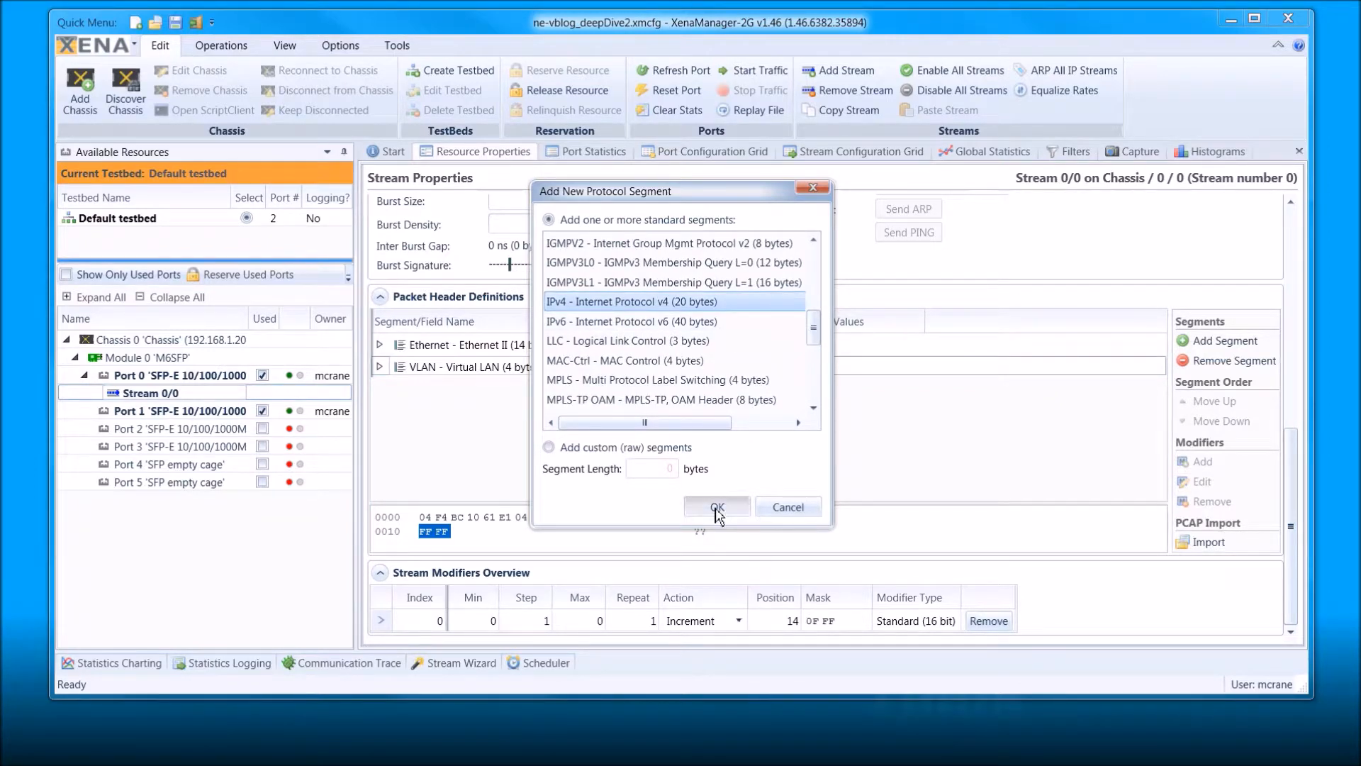
{"action": "left_click", "coordinate": [716, 507]}
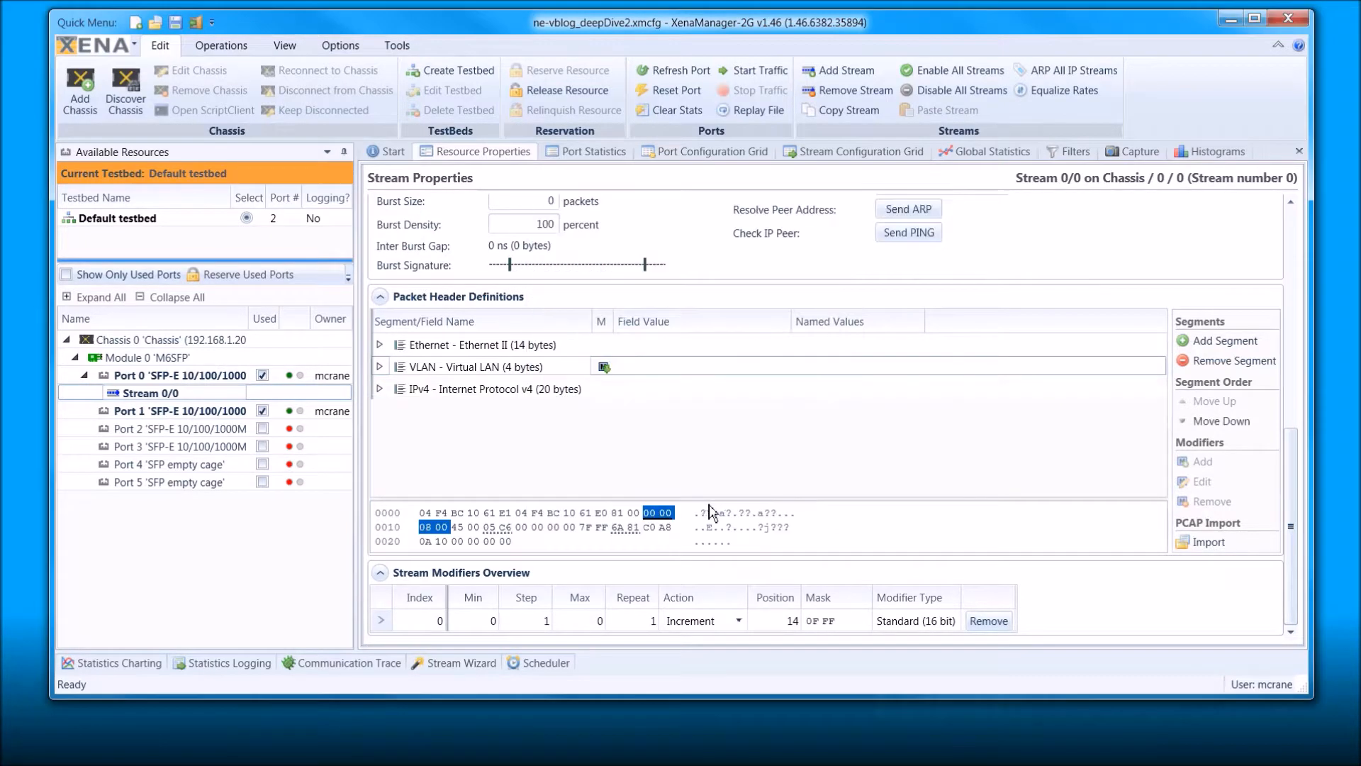
Preview Stream 0/0 with the IPv4 segment included, examine its Ethernet II and 802.1Q Virtual LAN fields, and close the capture.
{"action": "right_click", "coordinate": [148, 393]}
{"action": "left_click", "coordinate": [209, 449]}
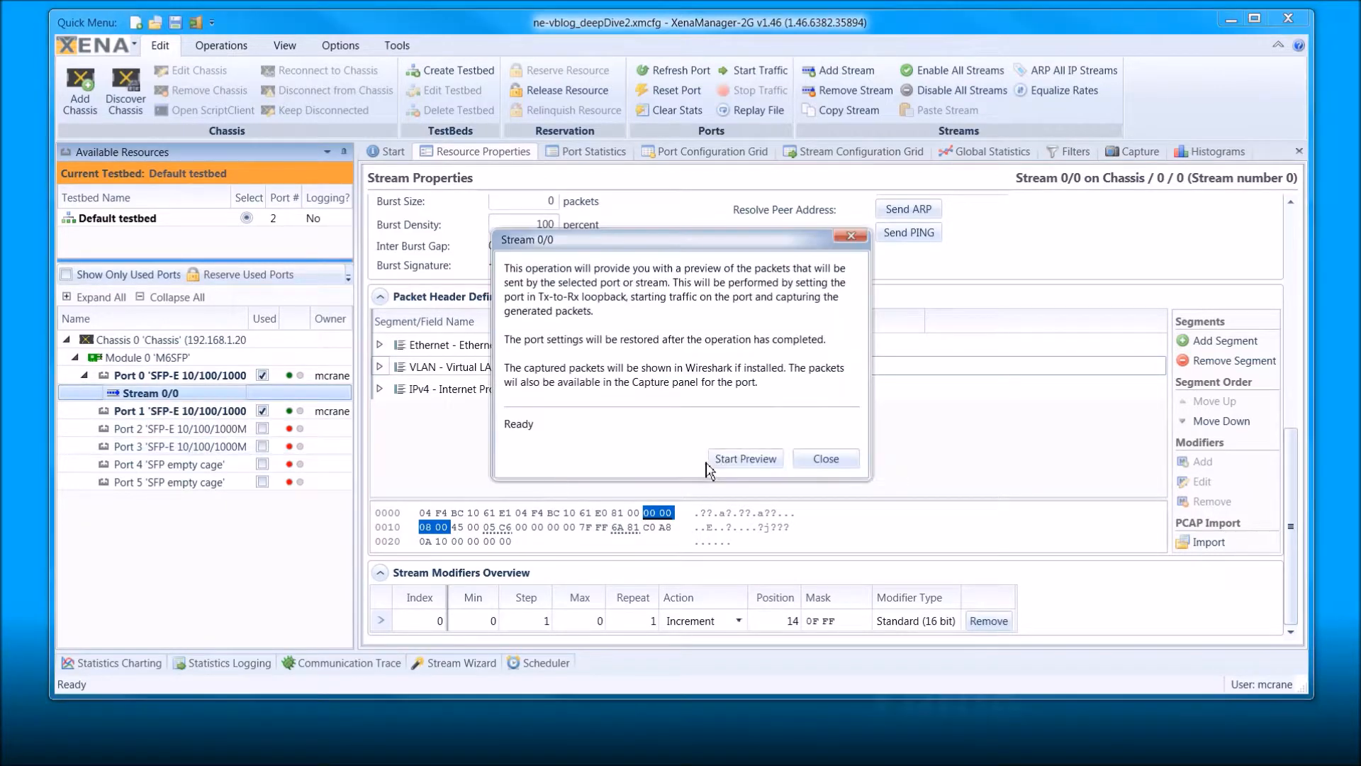
{"action": "left_click", "coordinate": [749, 460]}
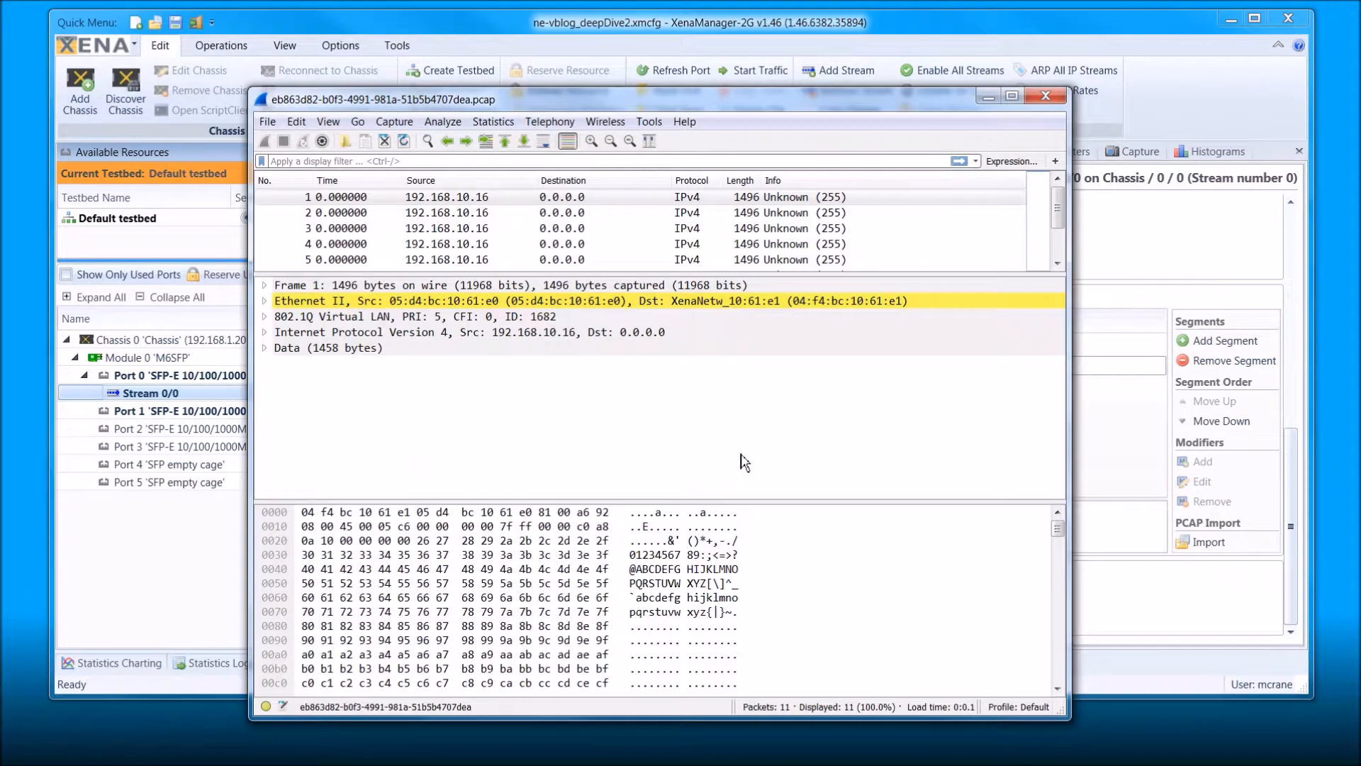
{"action": "left_click", "coordinate": [264, 300]}
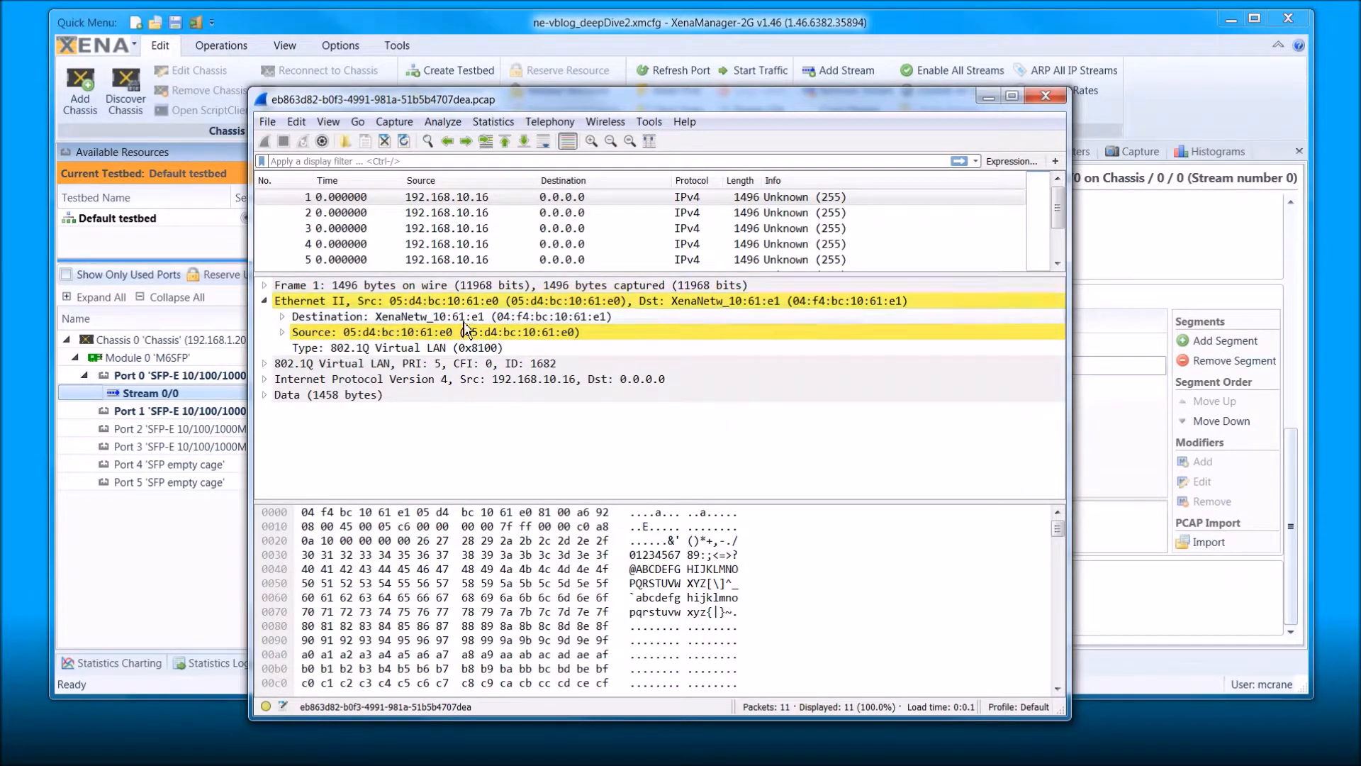
{"action": "left_click", "coordinate": [265, 363]}
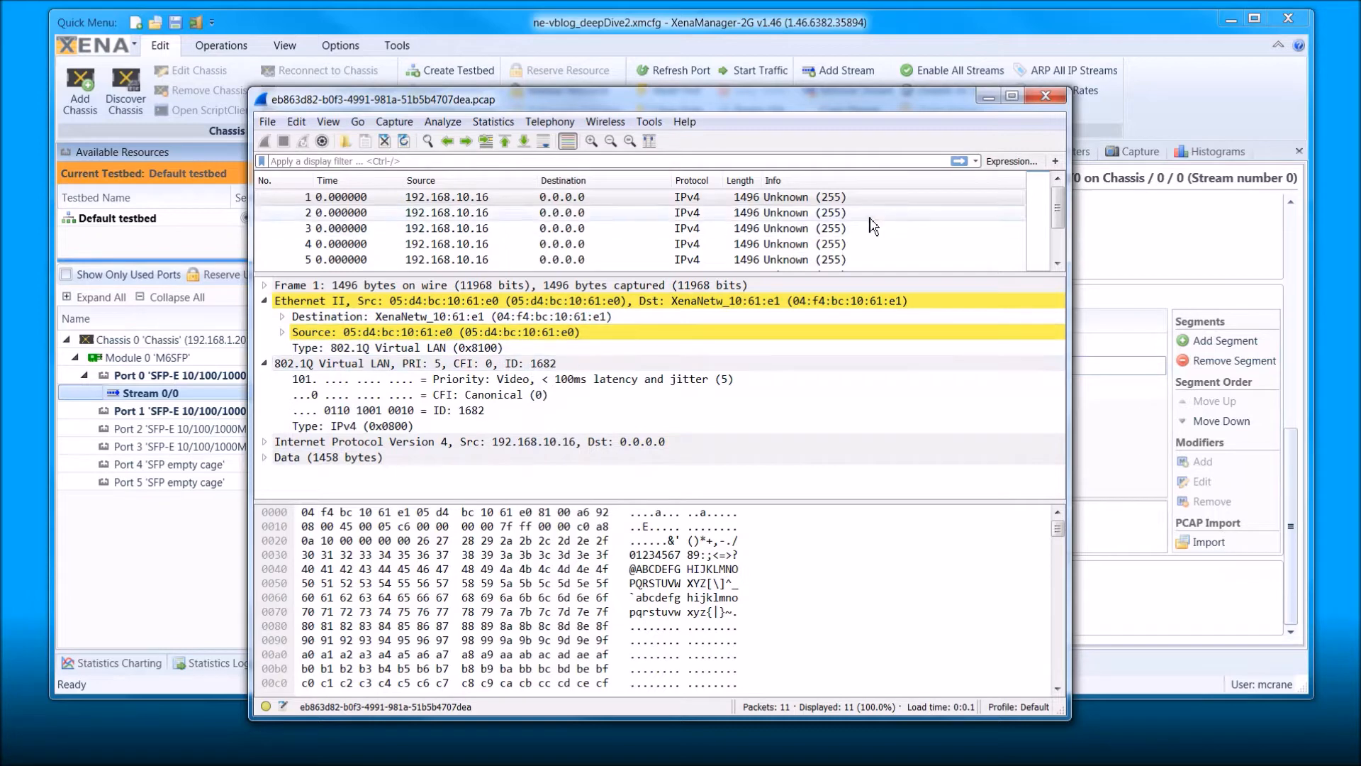
{"action": "left_click", "coordinate": [1046, 96]}
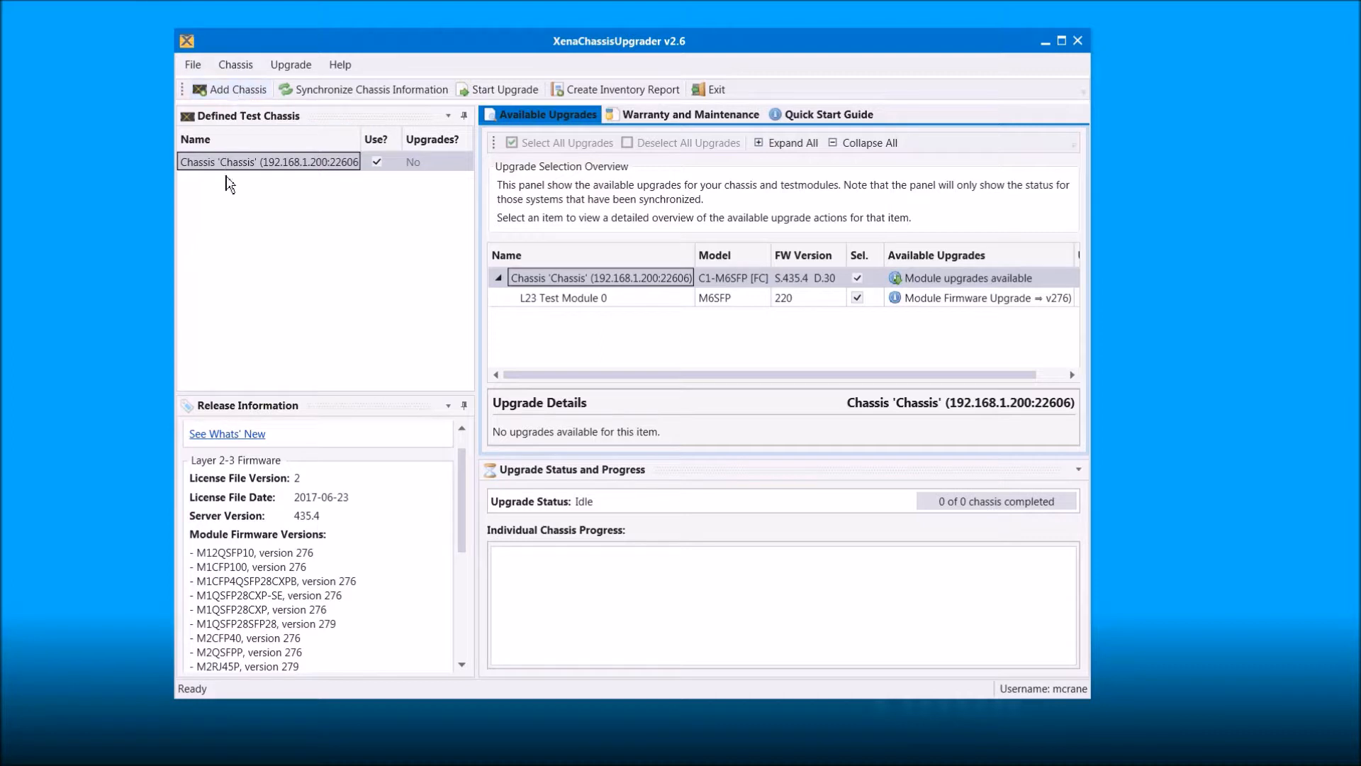
Switch to XenaChassisUpgrader and start the module firmware upgrade on the chassis, agreeing to forcibly relinquish the reserved resources.
{"action": "left_click", "coordinate": [265, 170]}
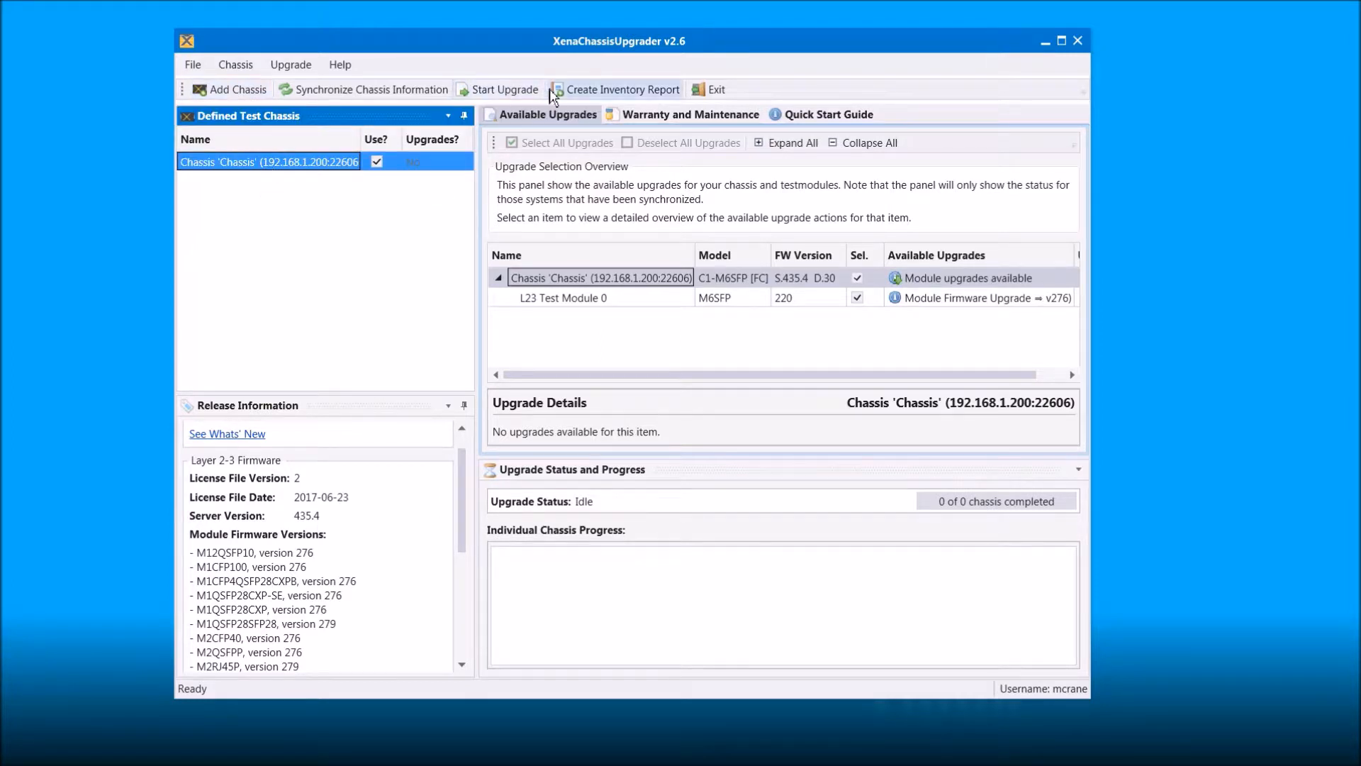
{"action": "left_click", "coordinate": [505, 91]}
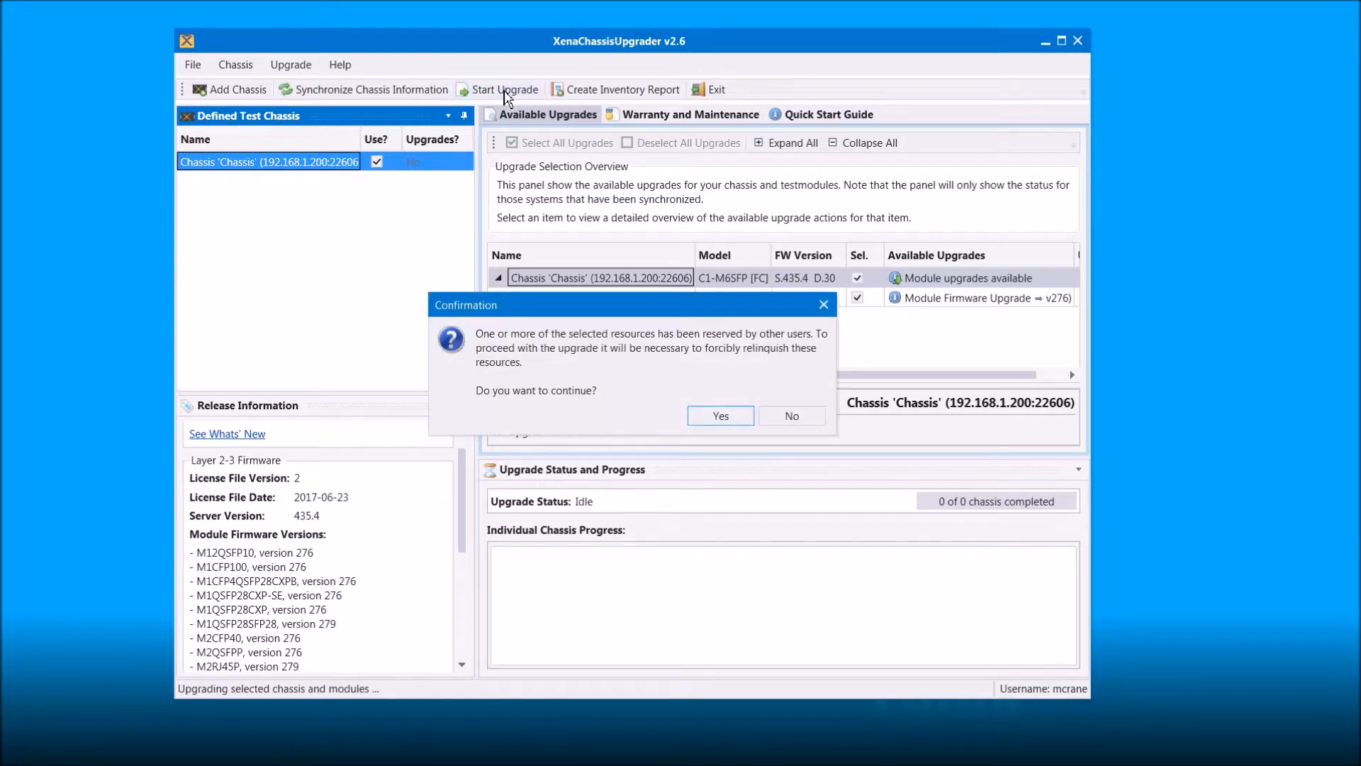
{"action": "left_click", "coordinate": [711, 420]}
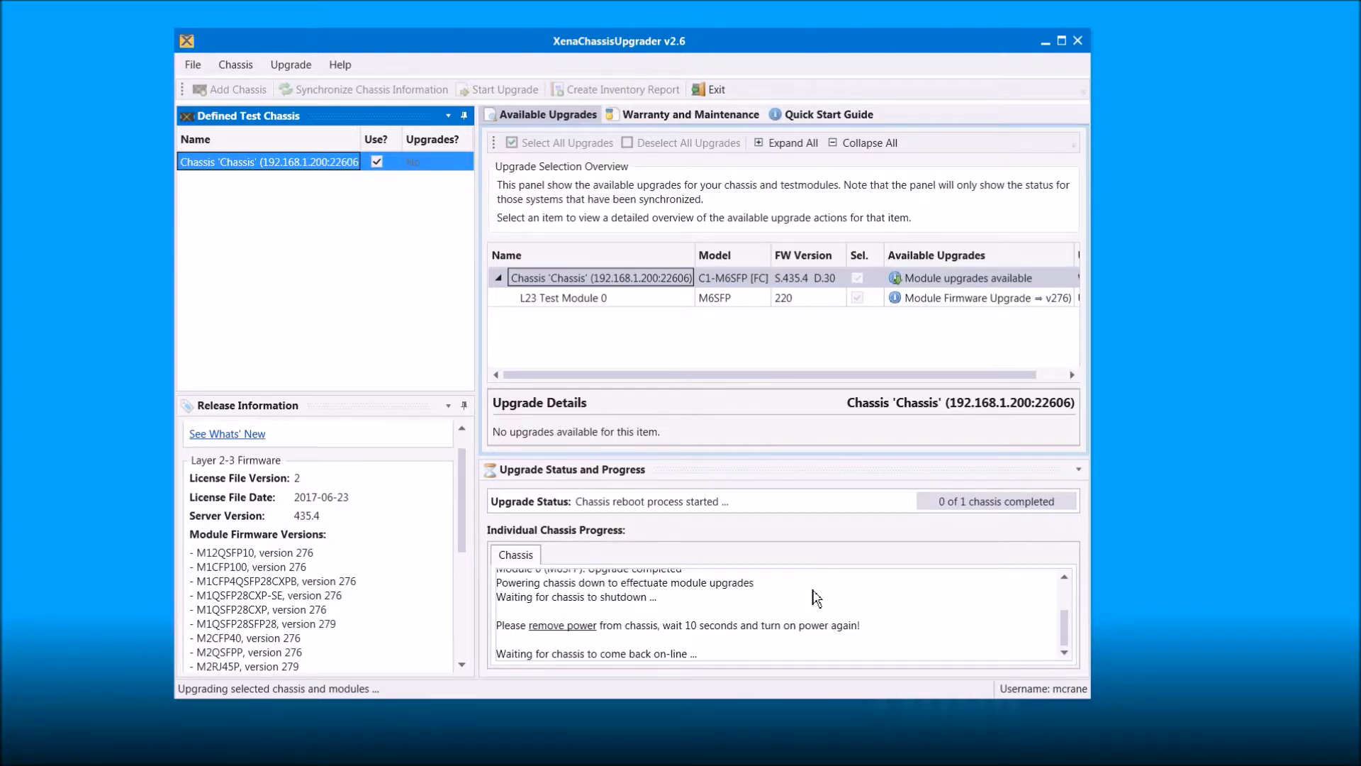
{"action": "left_click", "coordinate": [498, 278]}
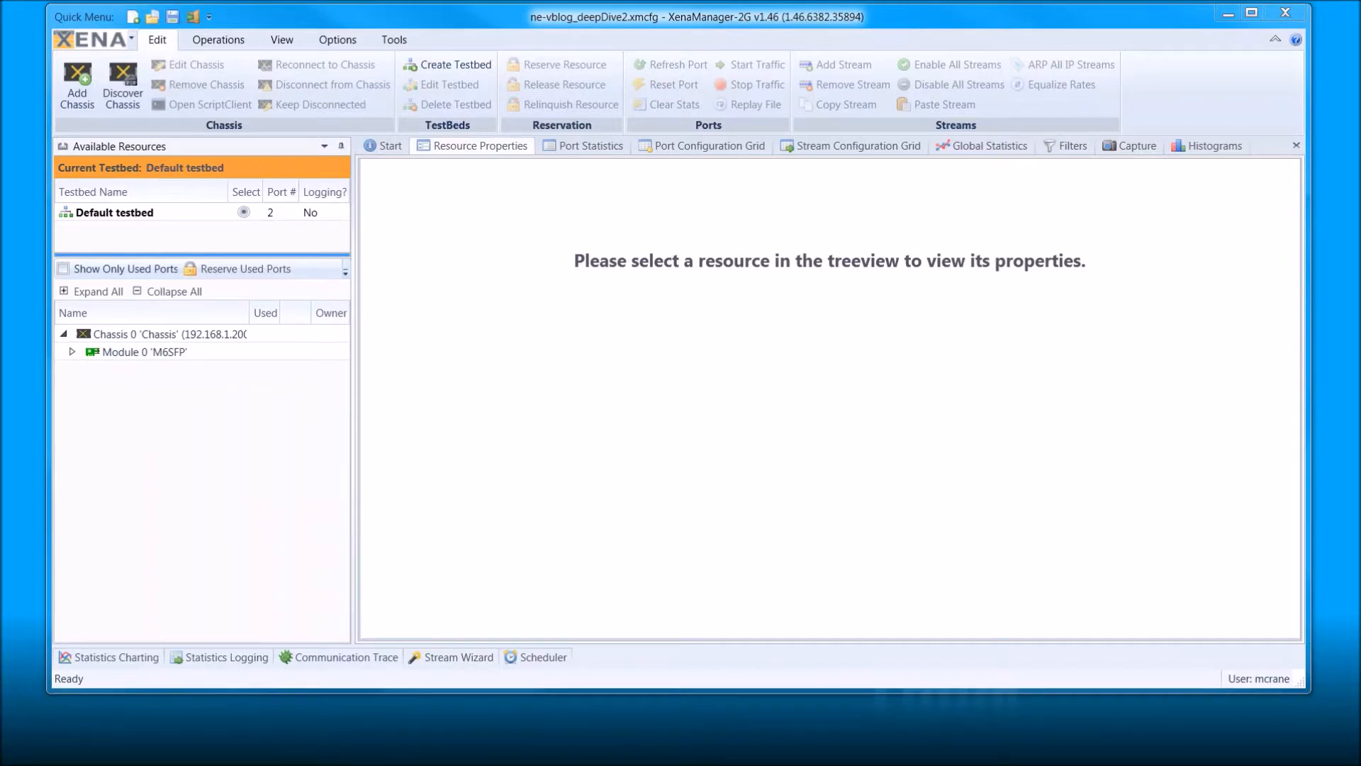
Switch to XenaManager-2G, expand Module 0 'M6SFP' in the resource tree, and open the properties of Port 0.
{"action": "left_click", "coordinate": [71, 354]}
{"action": "left_click", "coordinate": [71, 352]}
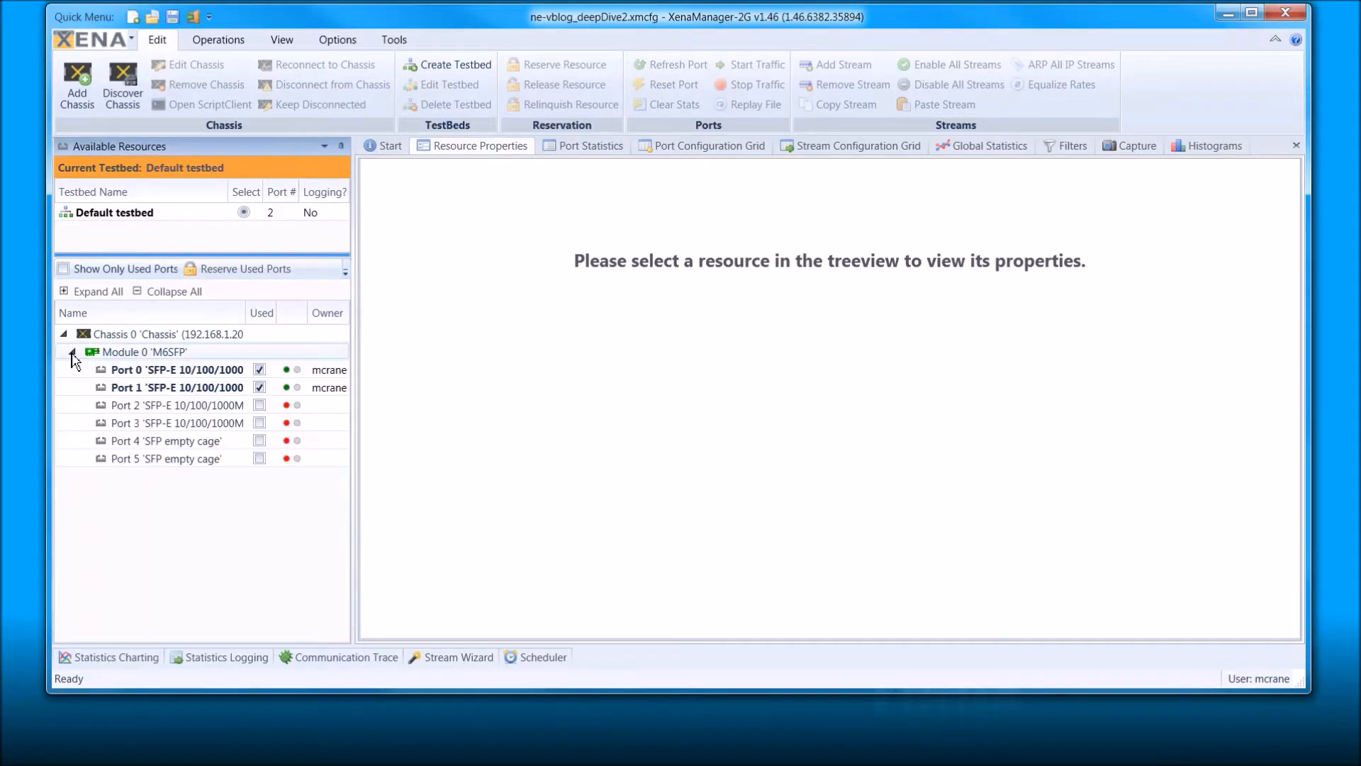
{"action": "left_click", "coordinate": [201, 372]}
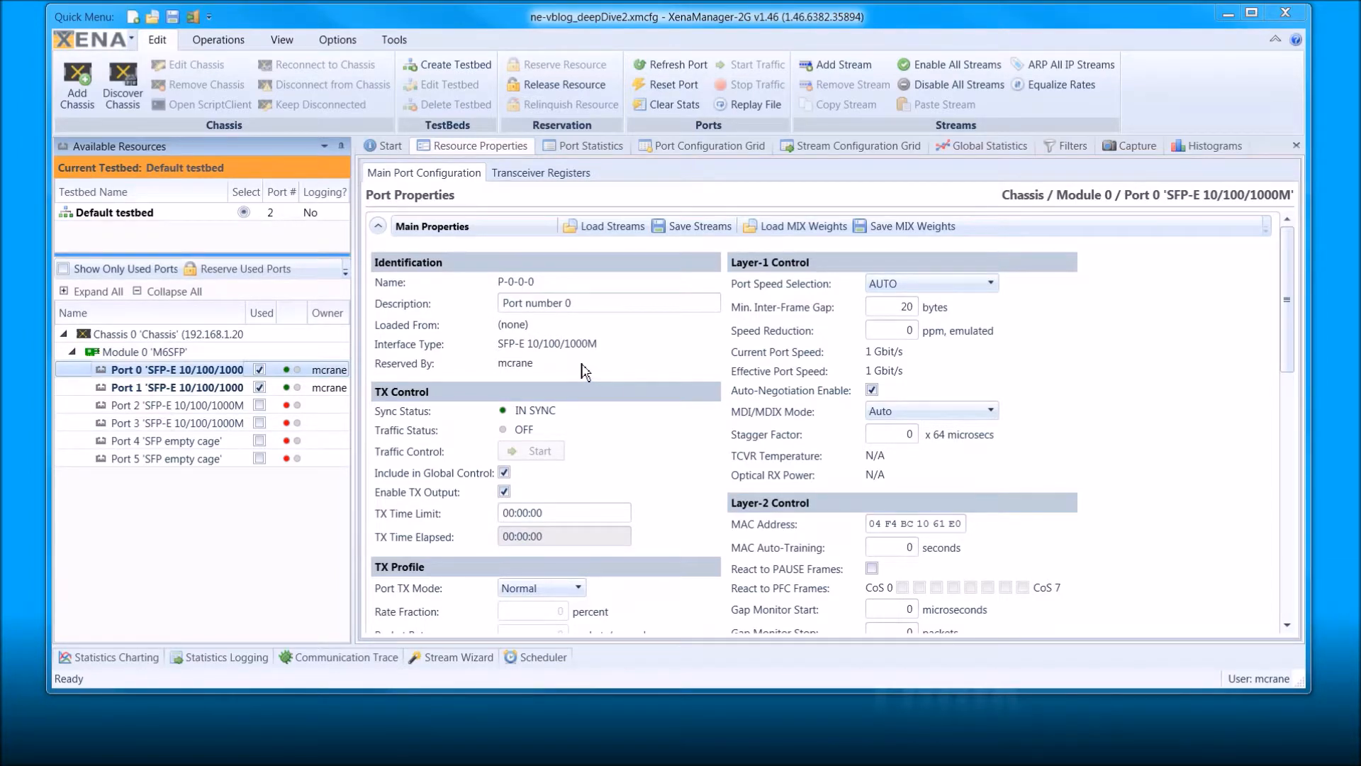
{"action": "left_click_drag", "start_coordinate": [186, 374], "coordinate": [183, 380]}
{"action": "right_click", "coordinate": [167, 374]}
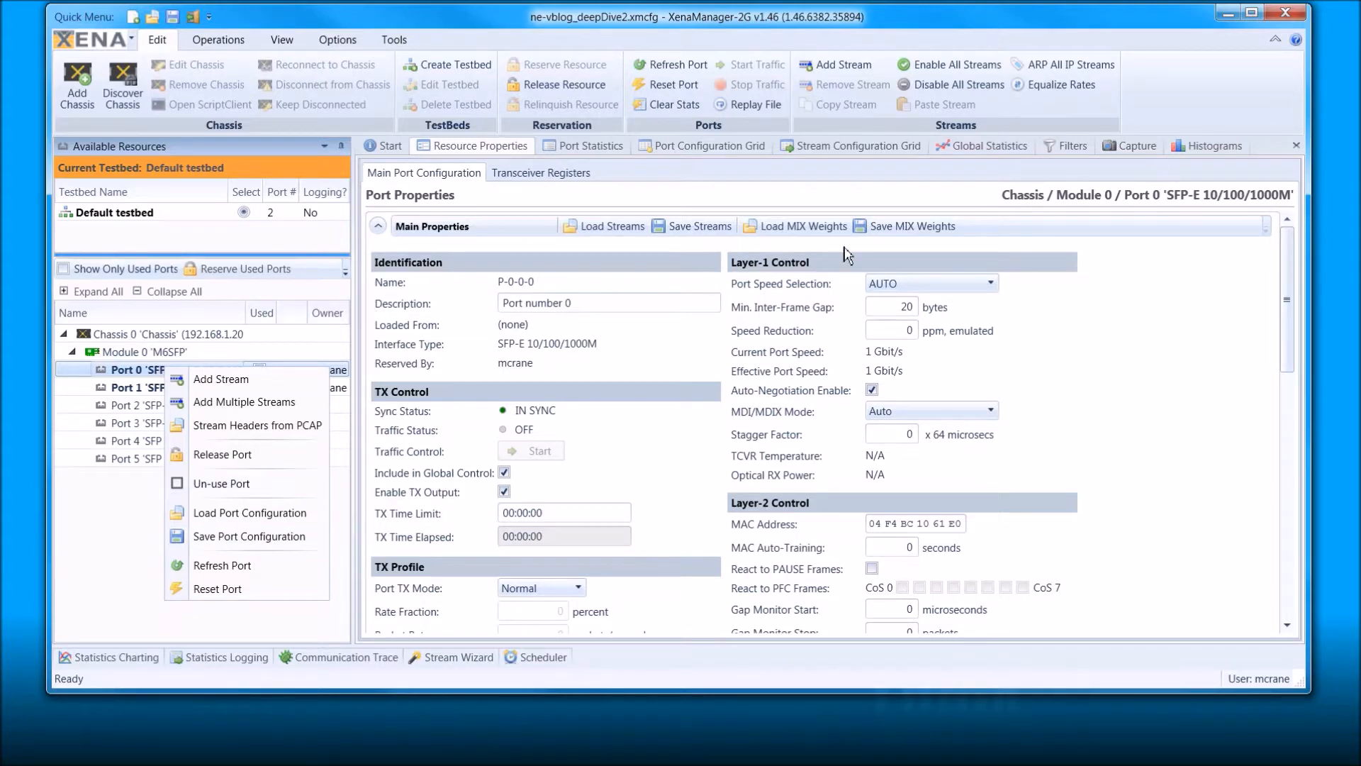
{"action": "left_click", "coordinate": [540, 234]}
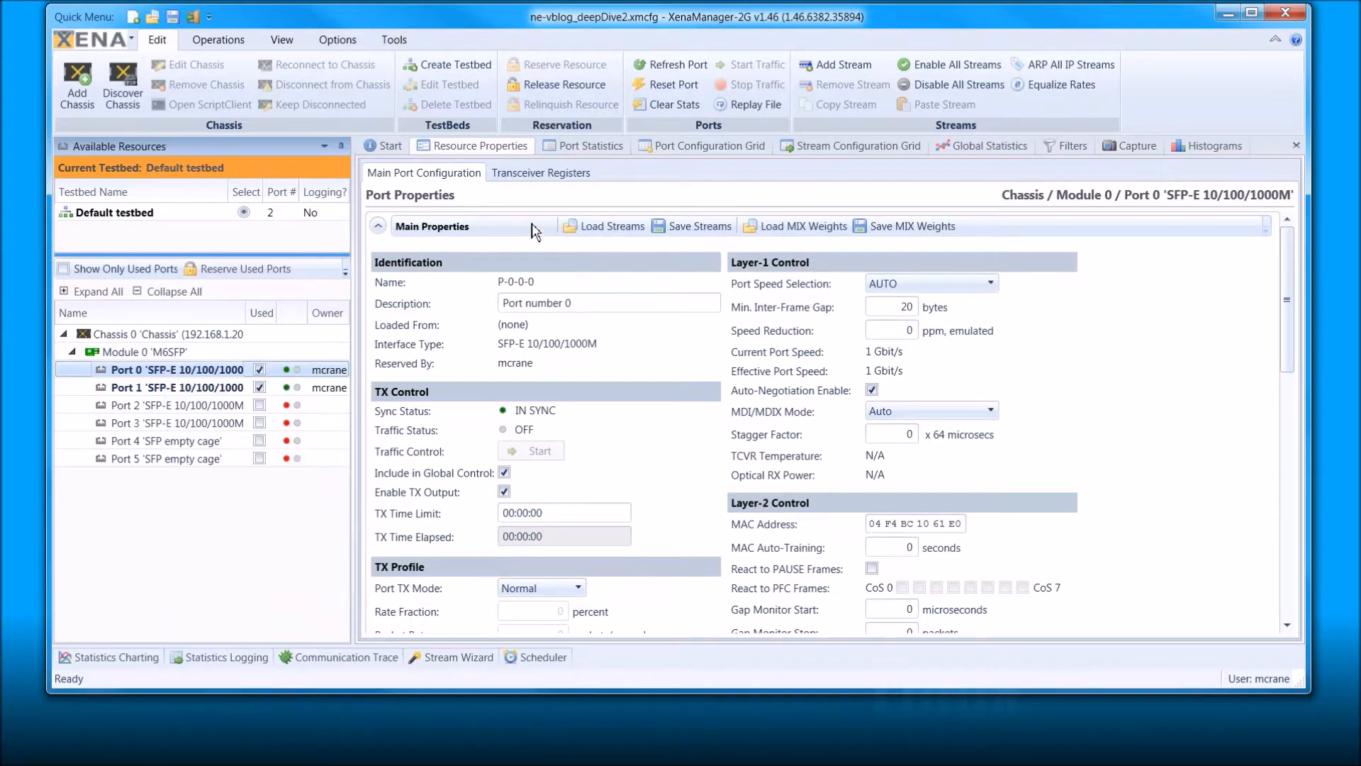
Load the saved port configuration file Chassis-0-0.xpc from the Desktop onto Port 0 of Module 0 'M6SFP'.
{"action": "left_click", "coordinate": [215, 371]}
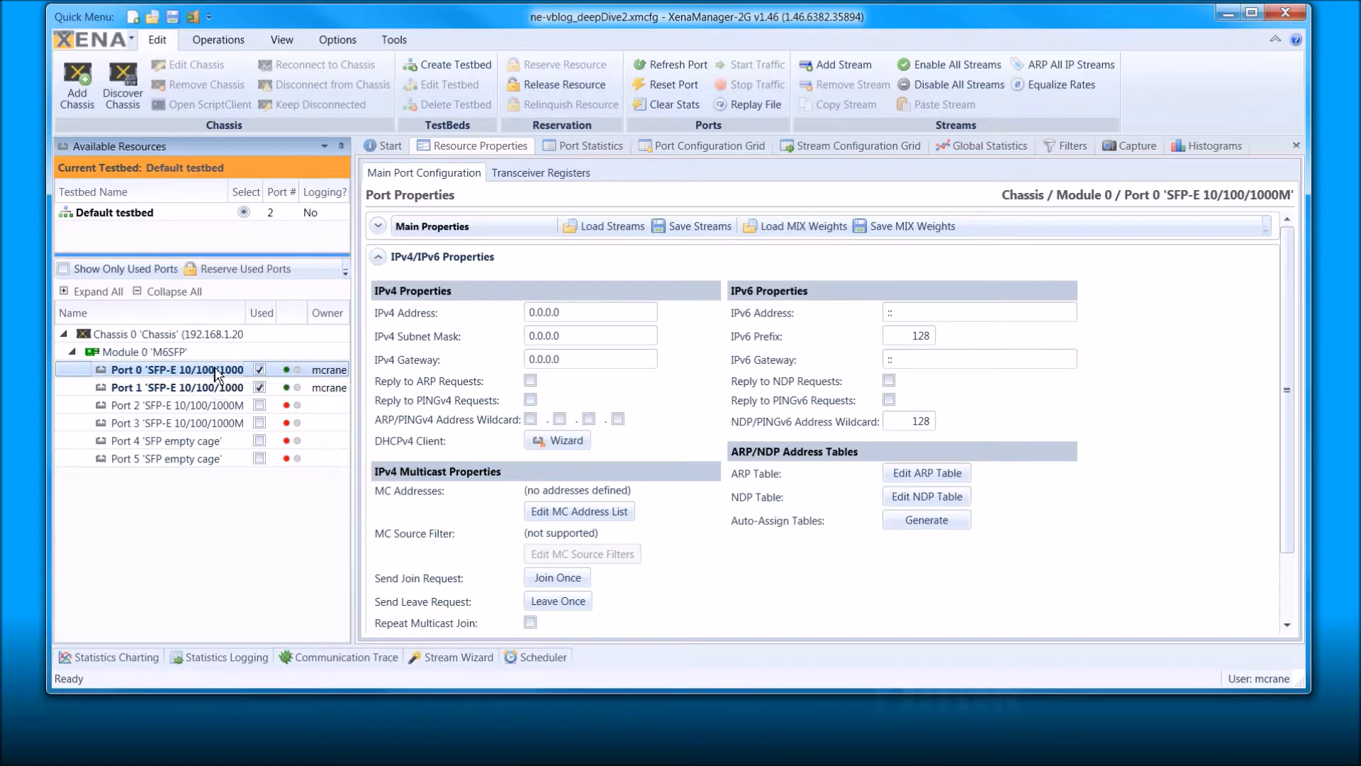
{"action": "right_click", "coordinate": [216, 369]}
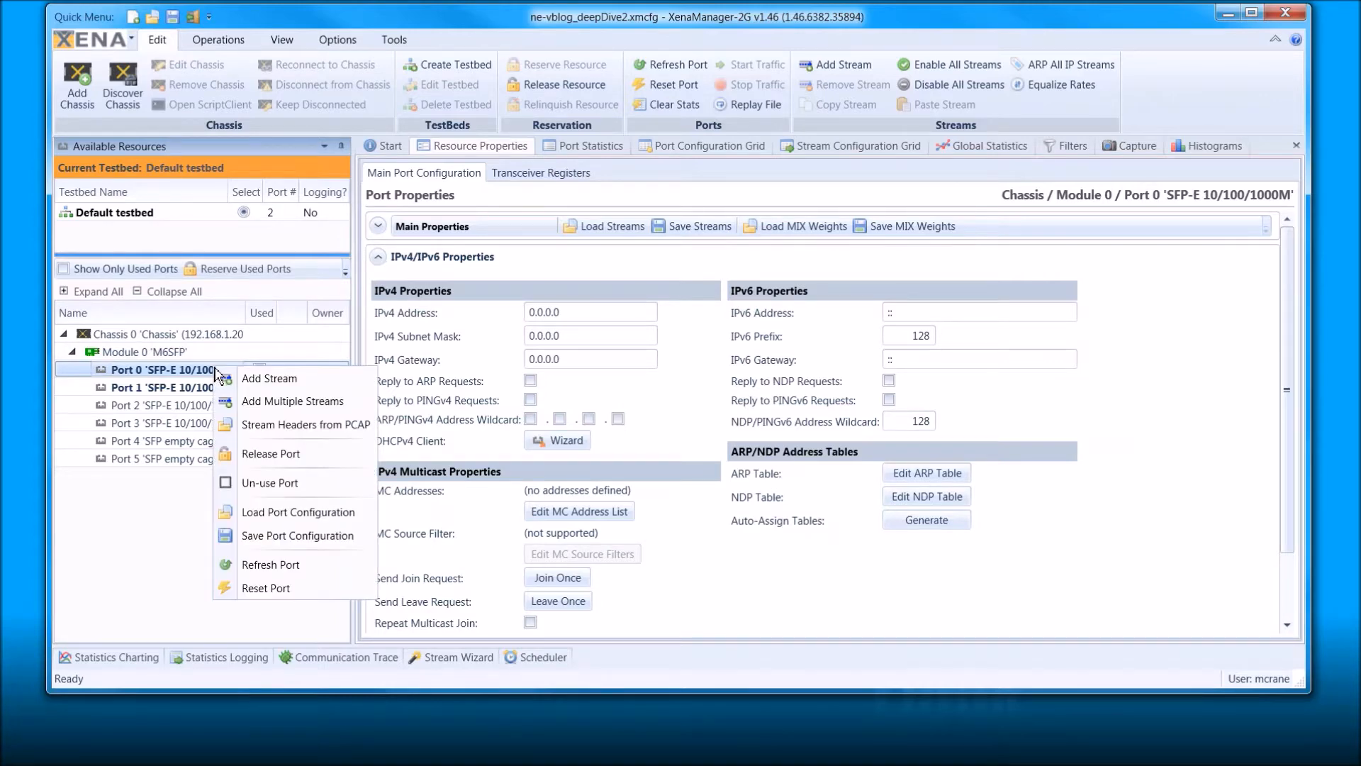
{"action": "left_click", "coordinate": [312, 513]}
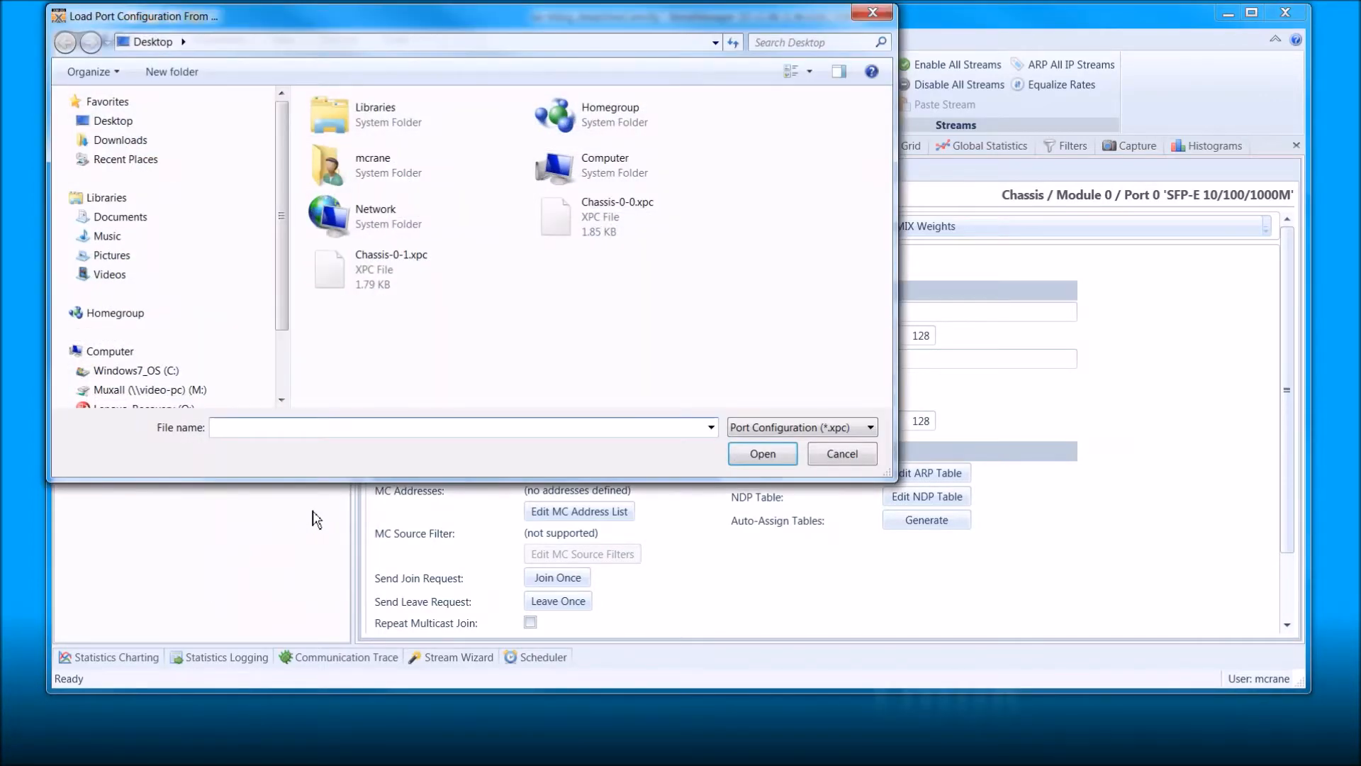
{"action": "left_click", "coordinate": [625, 221]}
{"action": "left_click", "coordinate": [777, 457]}
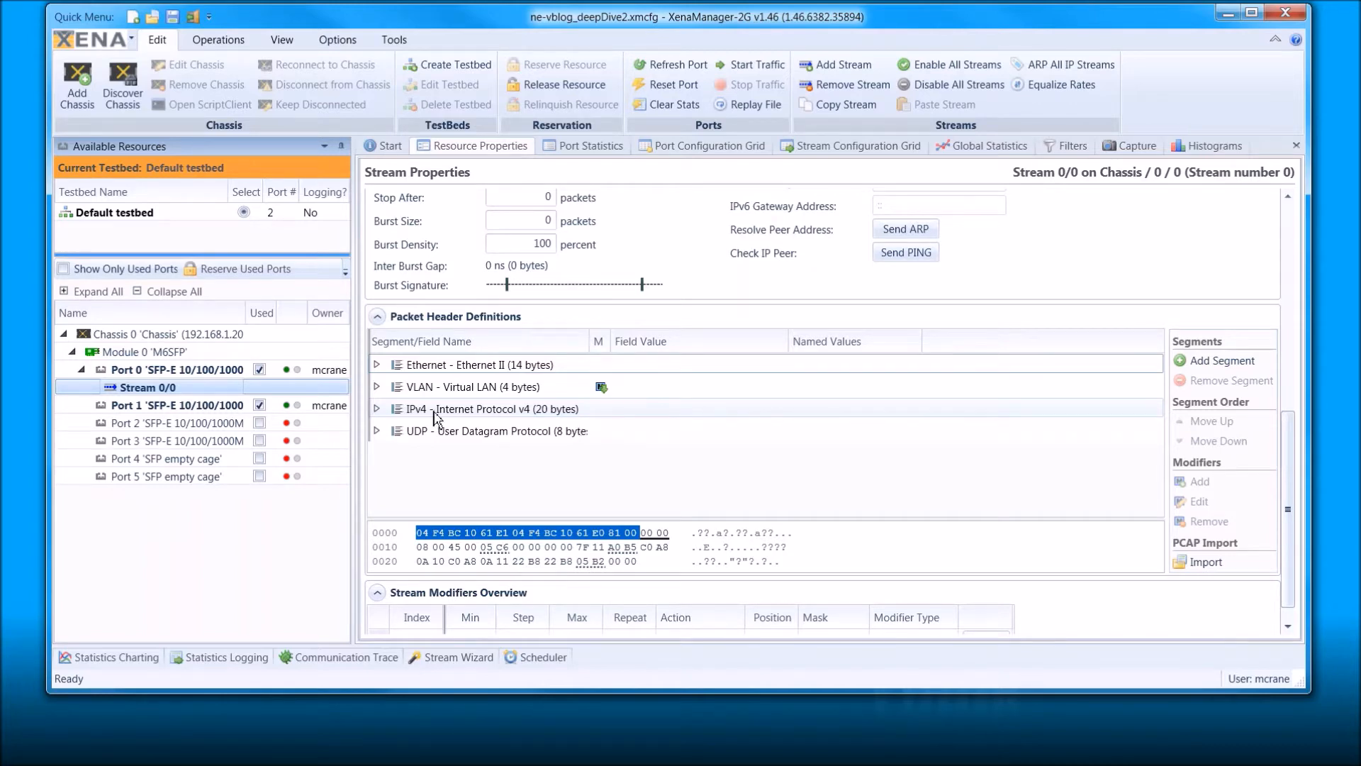
Preview Stream 0/0 of Port 0 as a packet capture.
{"action": "right_click", "coordinate": [171, 389]}
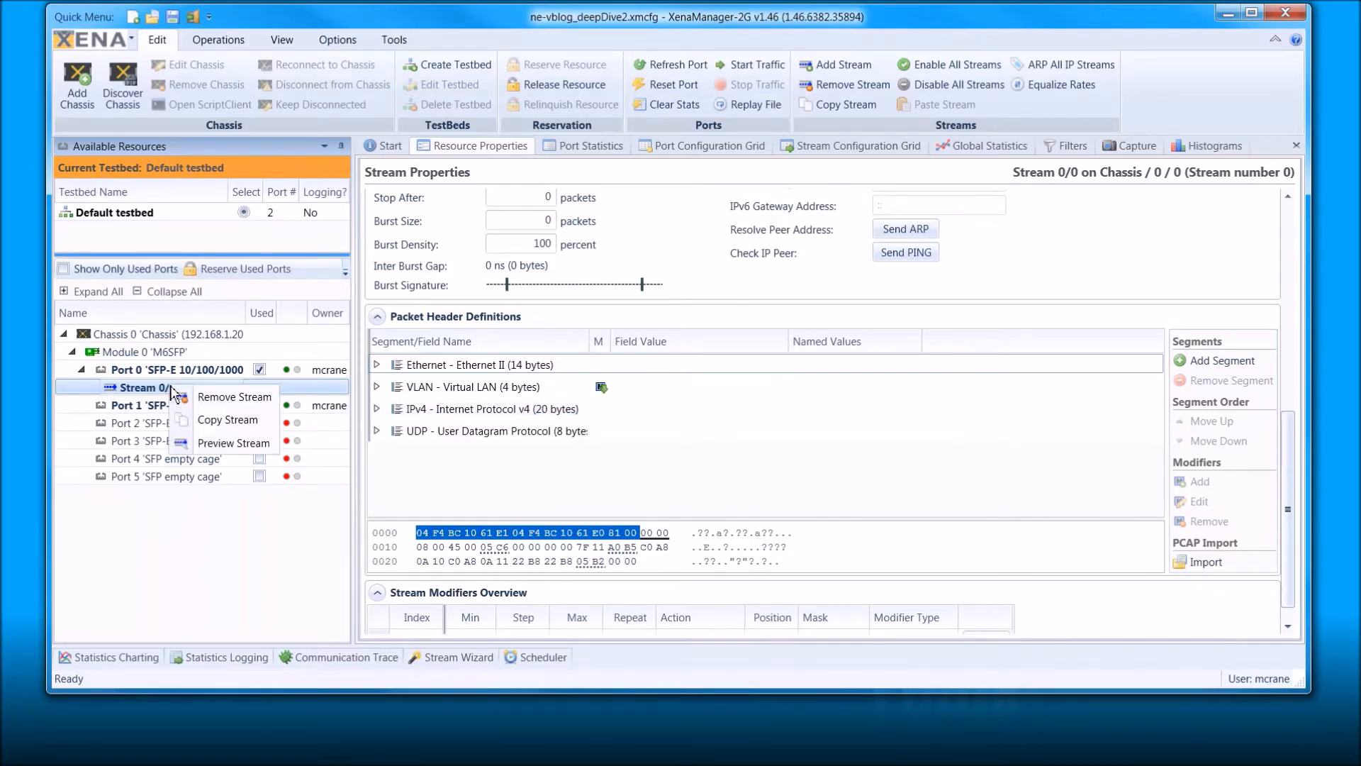
{"action": "left_click", "coordinate": [219, 443]}
{"action": "left_click", "coordinate": [743, 453]}
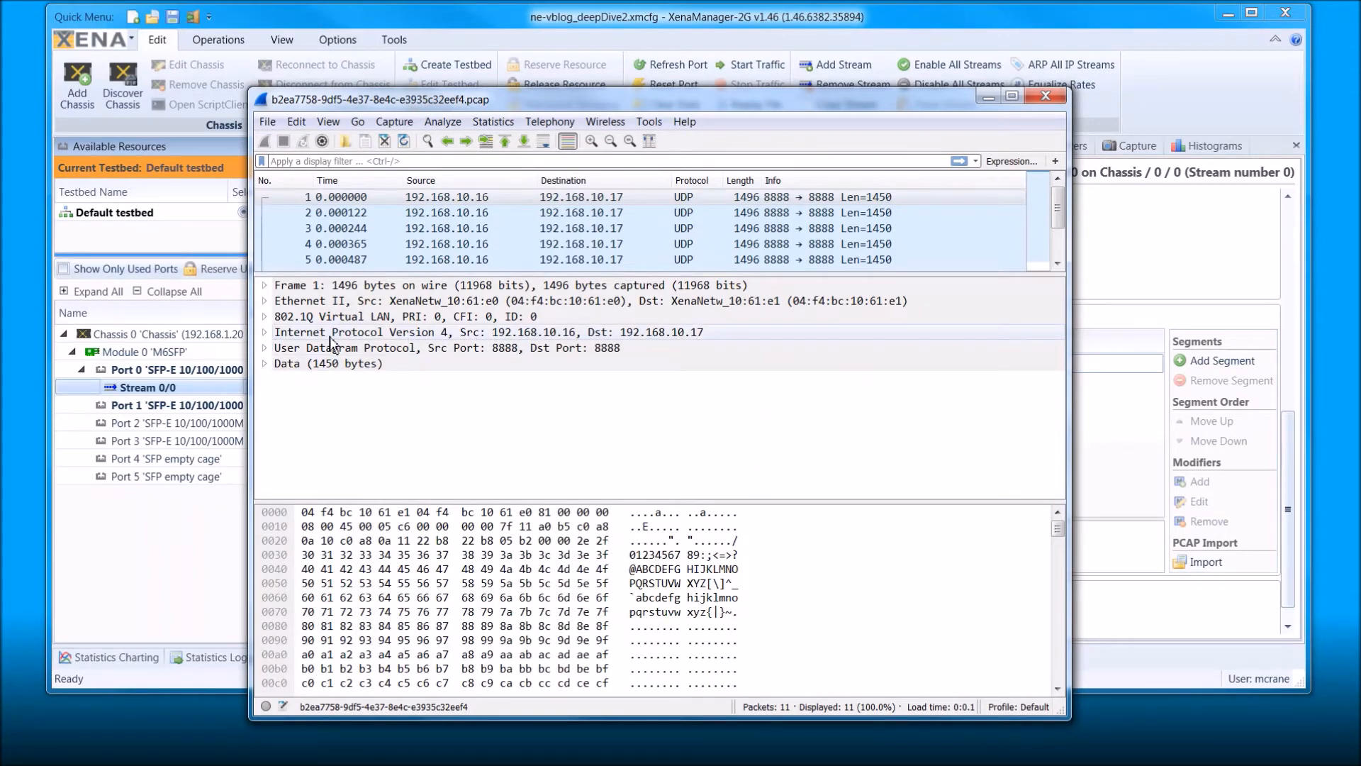
Examine the first packet's Ethernet II, 802.1Q Virtual LAN and Internet Protocol Version 4 fields, and close the capture.
{"action": "left_click", "coordinate": [266, 301]}
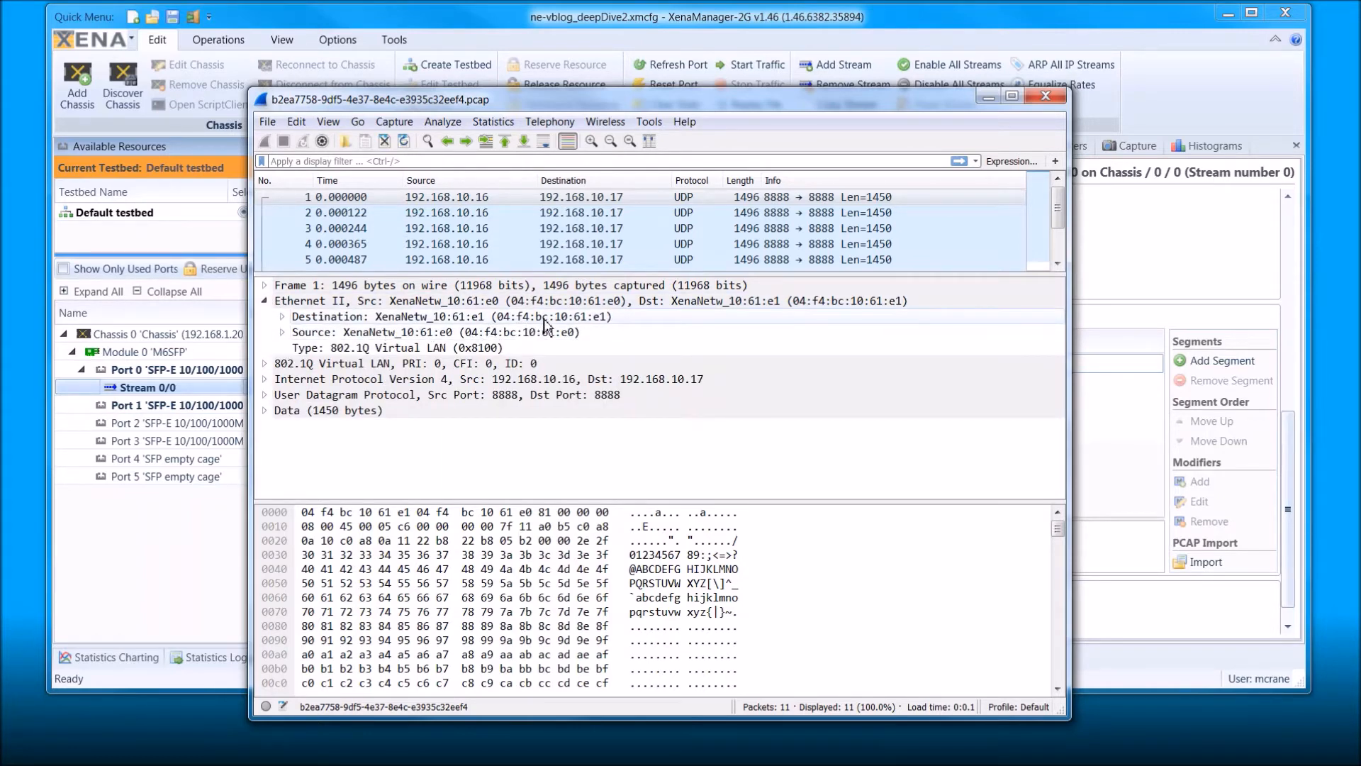
{"action": "left_click", "coordinate": [265, 364]}
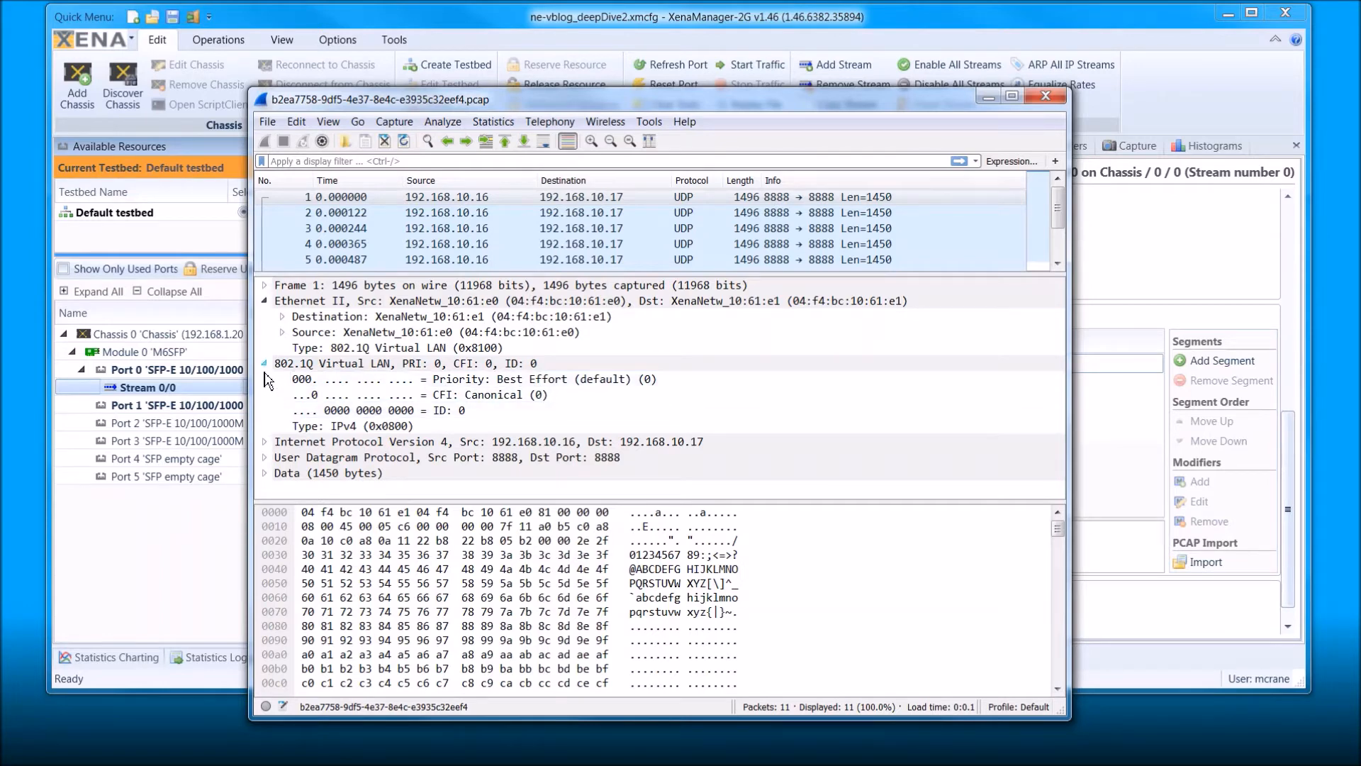
{"action": "left_click", "coordinate": [265, 441]}
{"action": "scroll", "coordinate": [879, 400], "scroll_direction": "down", "scroll_amount": 4}
{"action": "scroll", "coordinate": [876, 400], "scroll_direction": "up", "scroll_amount": 2}
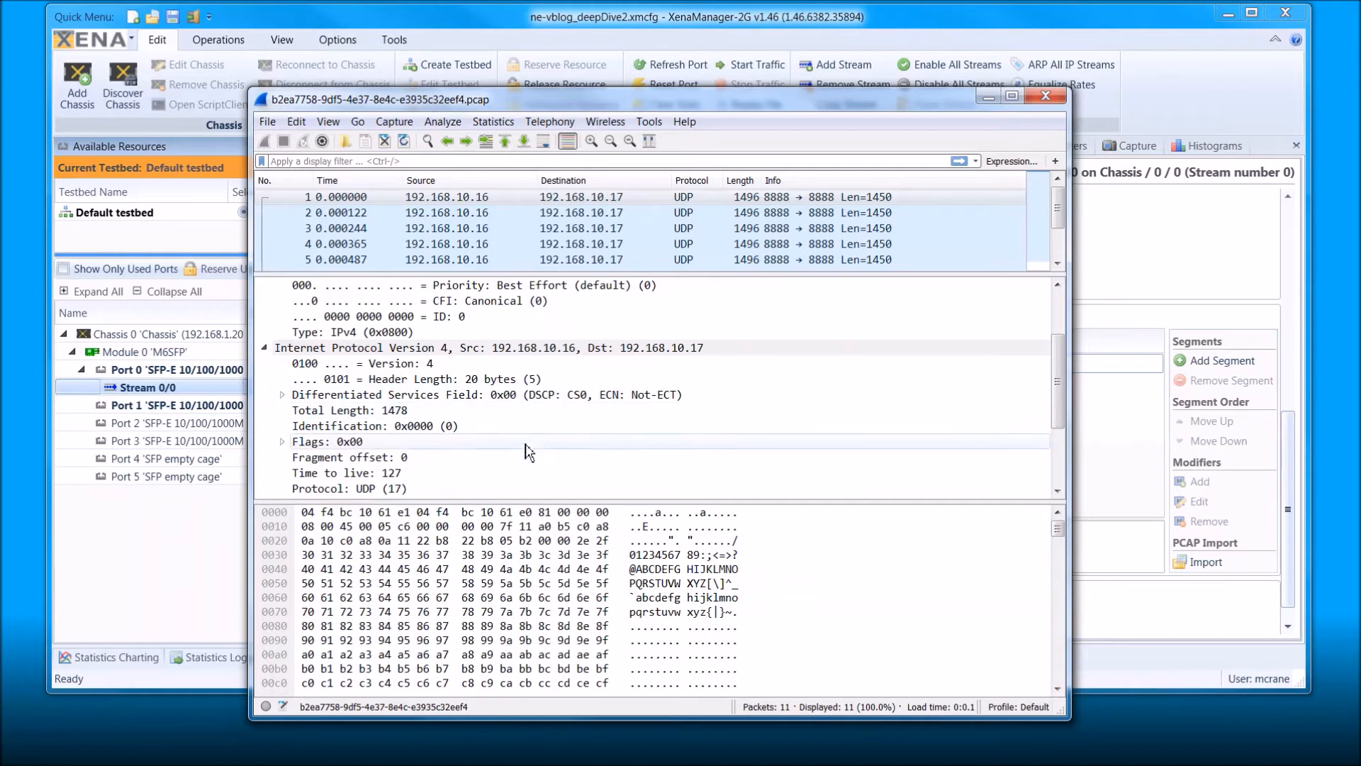
{"action": "scroll", "coordinate": [551, 431], "scroll_direction": "down", "scroll_amount": 3}
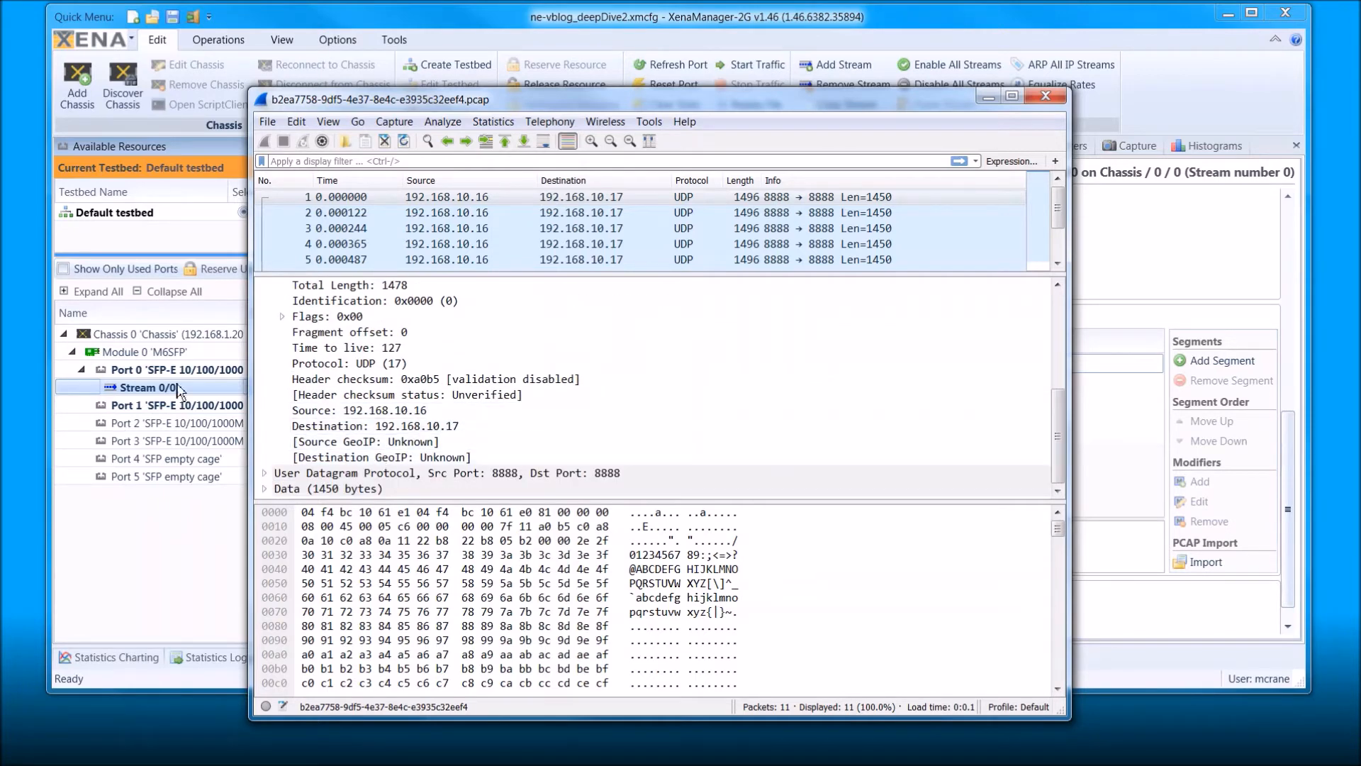
{"action": "scroll", "coordinate": [560, 457], "scroll_direction": "up", "scroll_amount": 3}
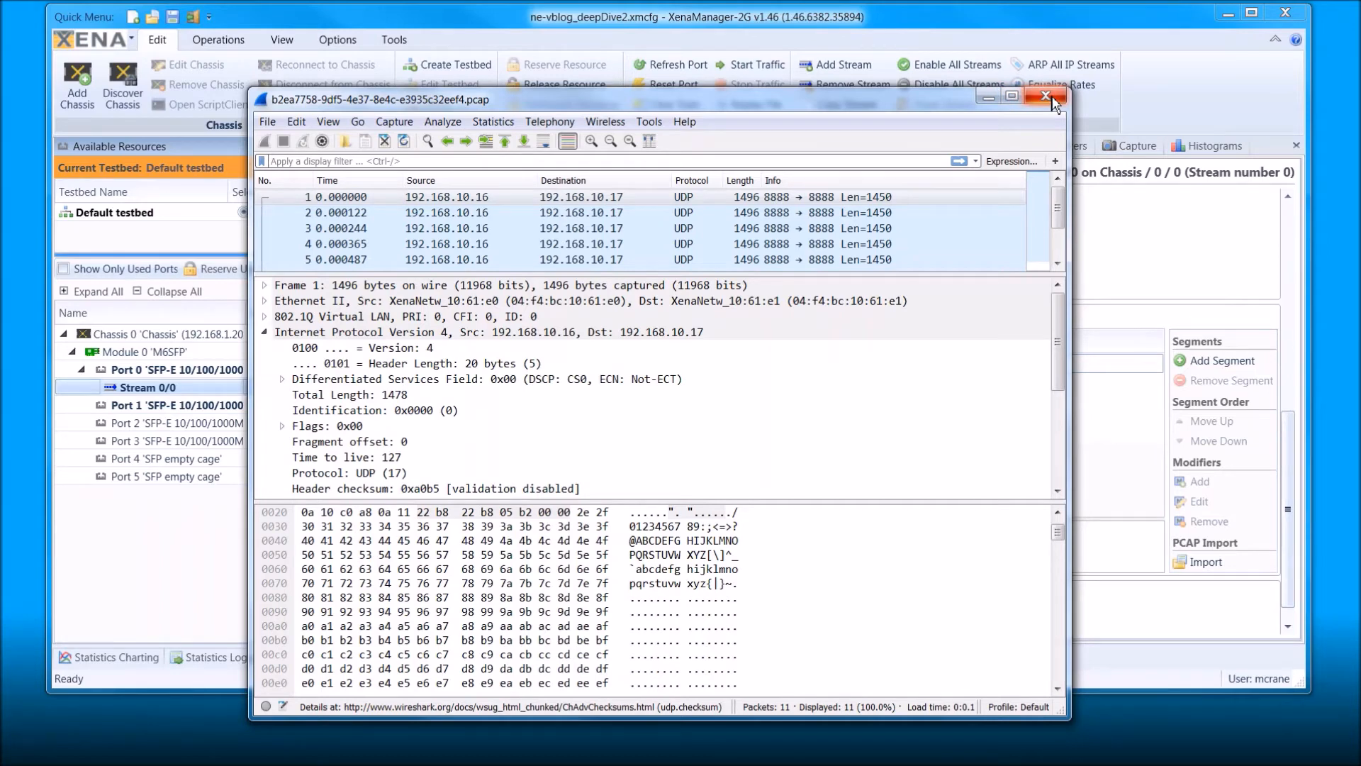
{"action": "left_click", "coordinate": [1047, 96]}
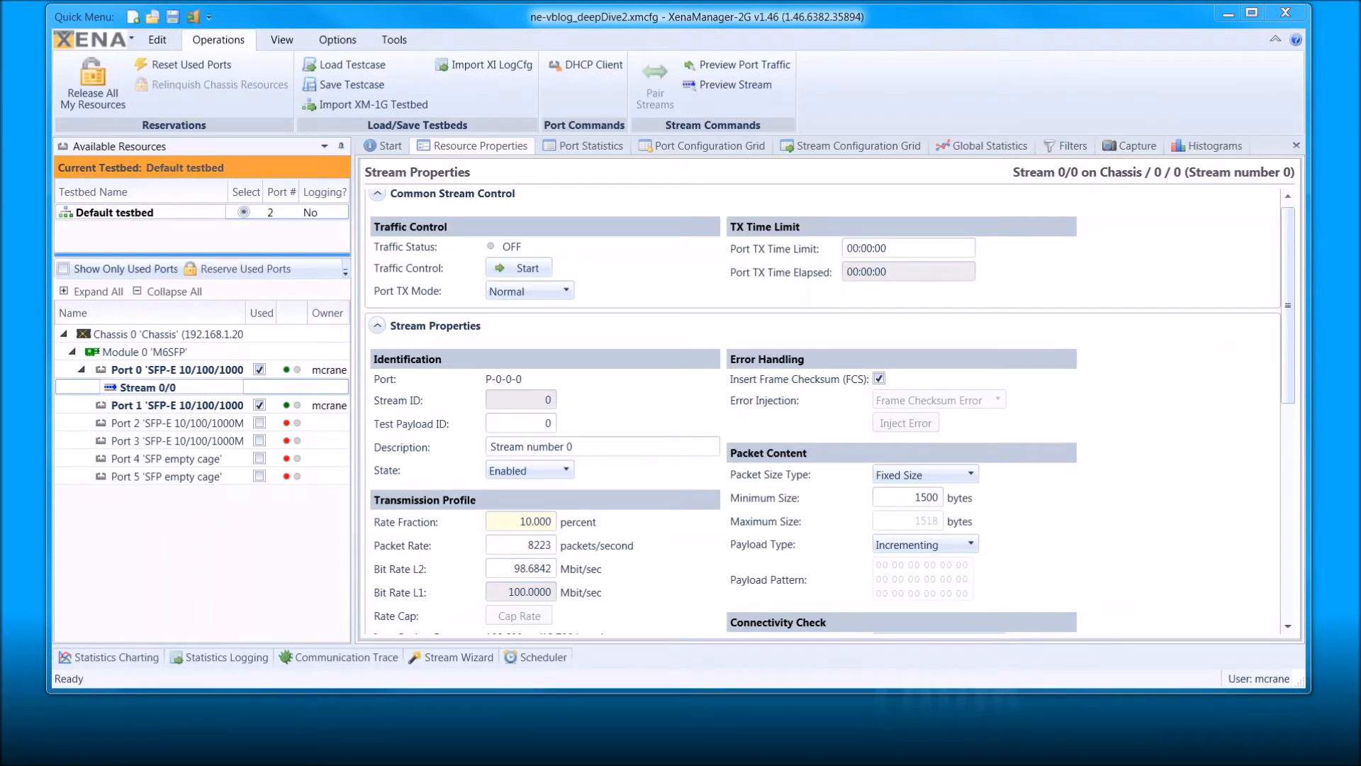